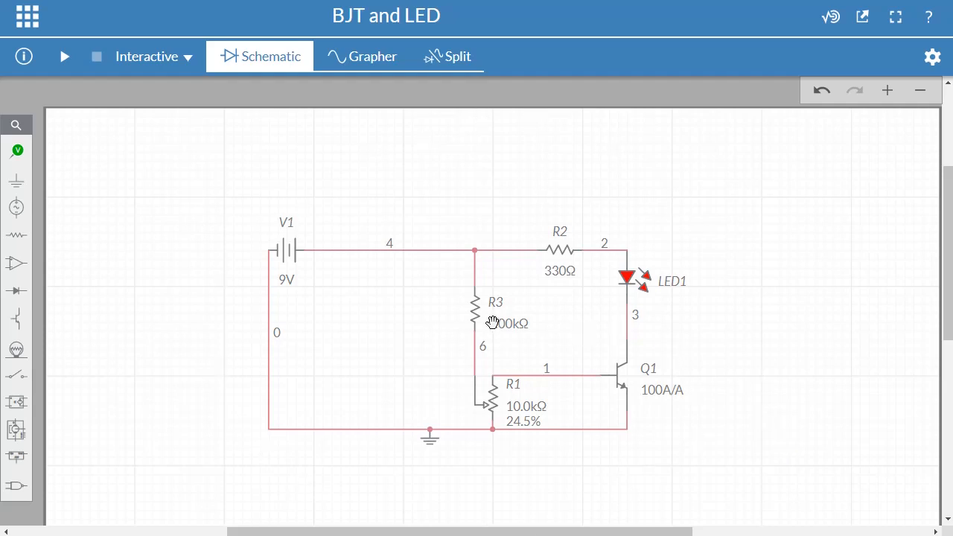
- Move the entire existing circuit to the upper-left corner of the schematic sheet
left_click_drag(251, 215, 728, 479)
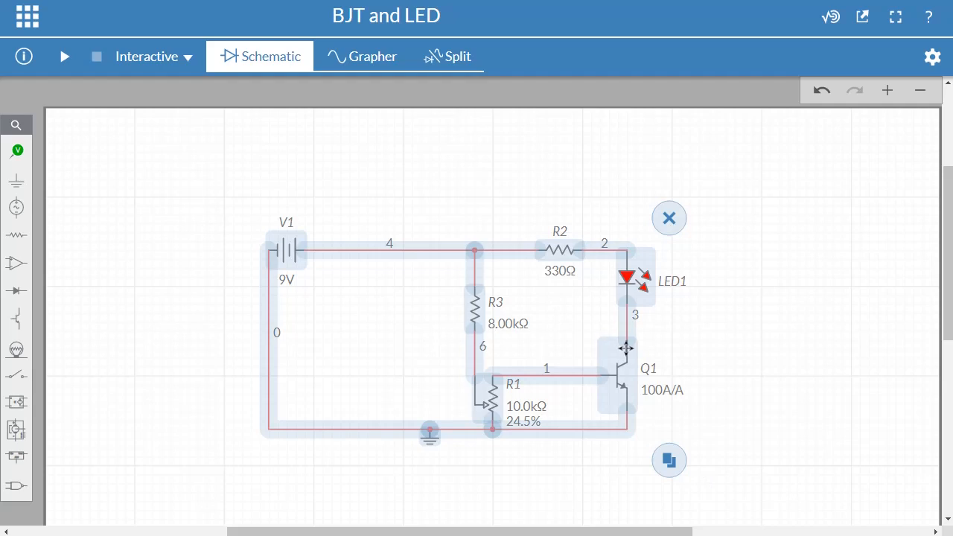
scroll(514, 428, "down", 5)
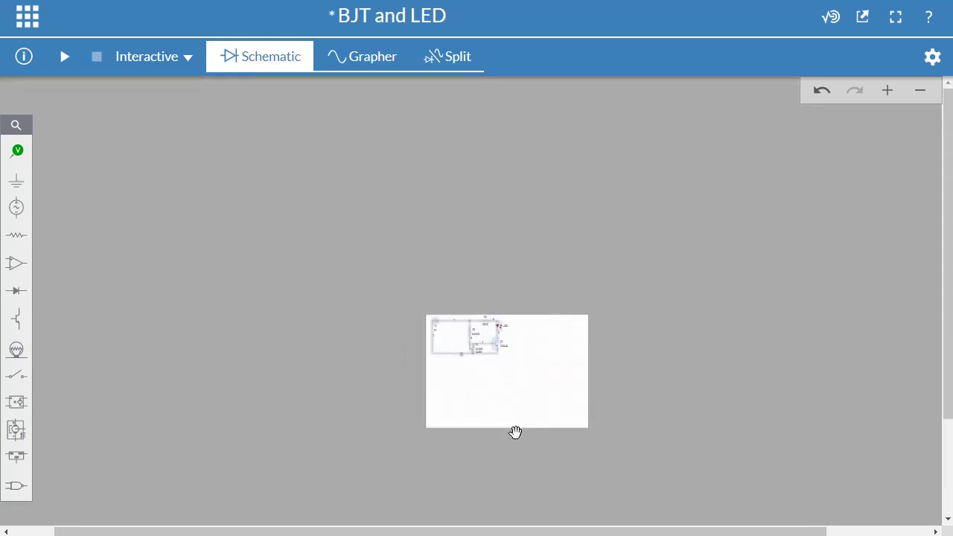
scroll(521, 432, "up", 5)
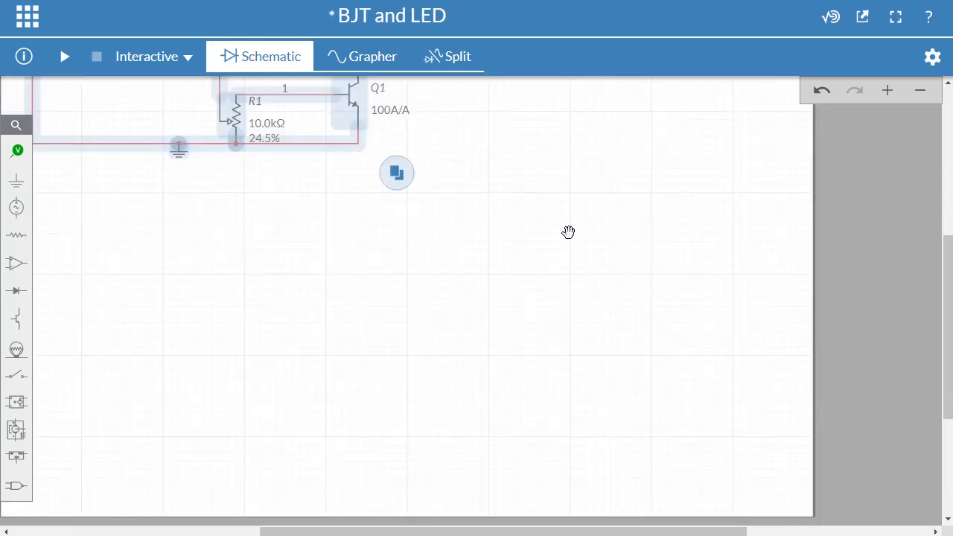
left_click(568, 231)
scroll(569, 344, "down", 3)
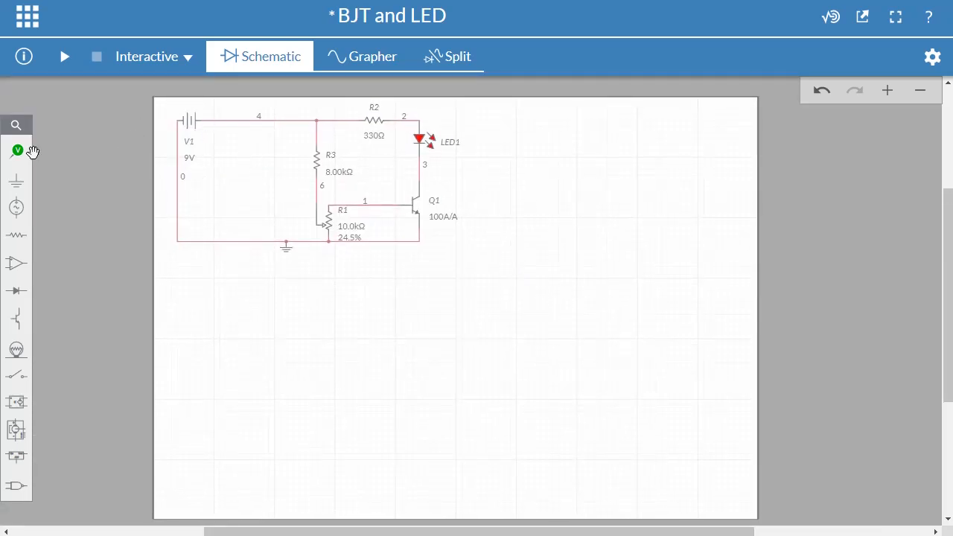
- Place a DC voltage source below the existing circuit and rotate it to lie horizontally
left_click(19, 209)
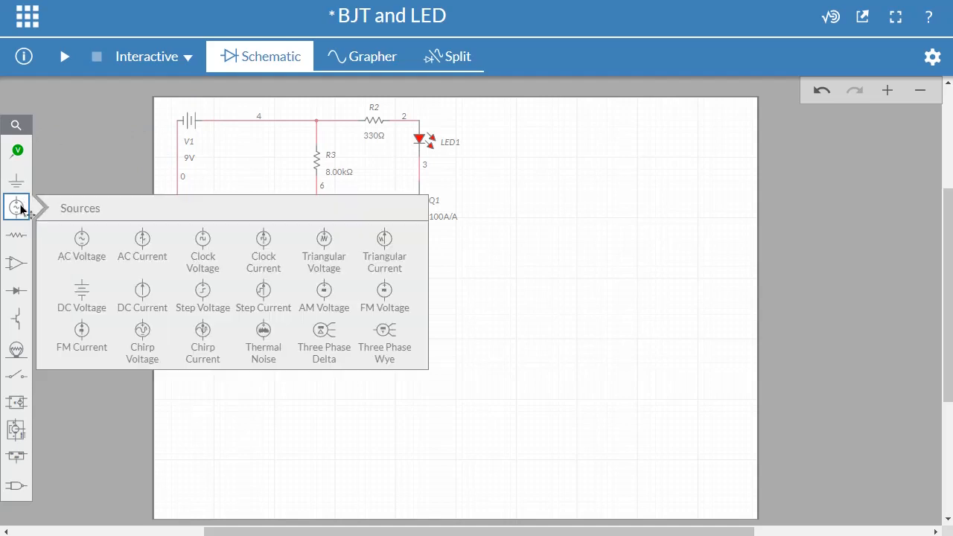
left_click(88, 308)
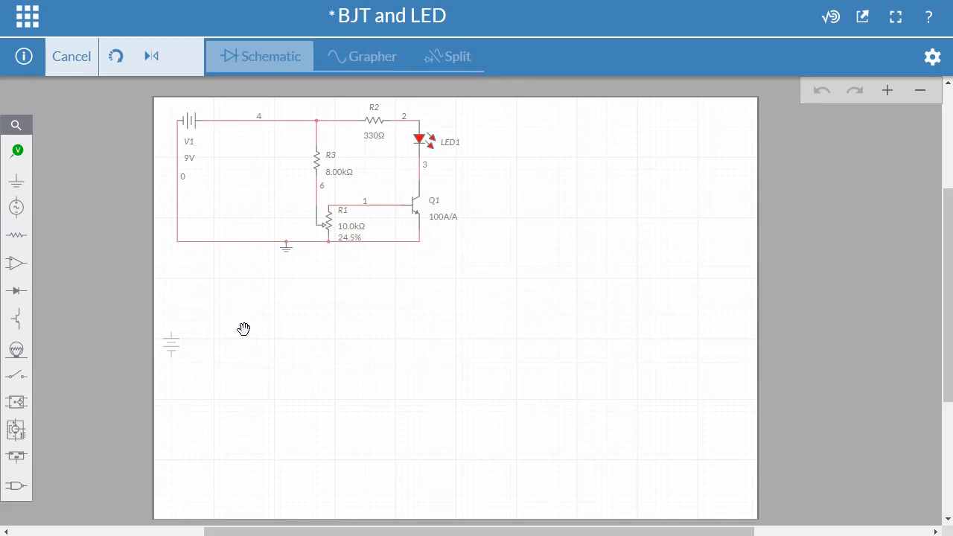
left_click(219, 308)
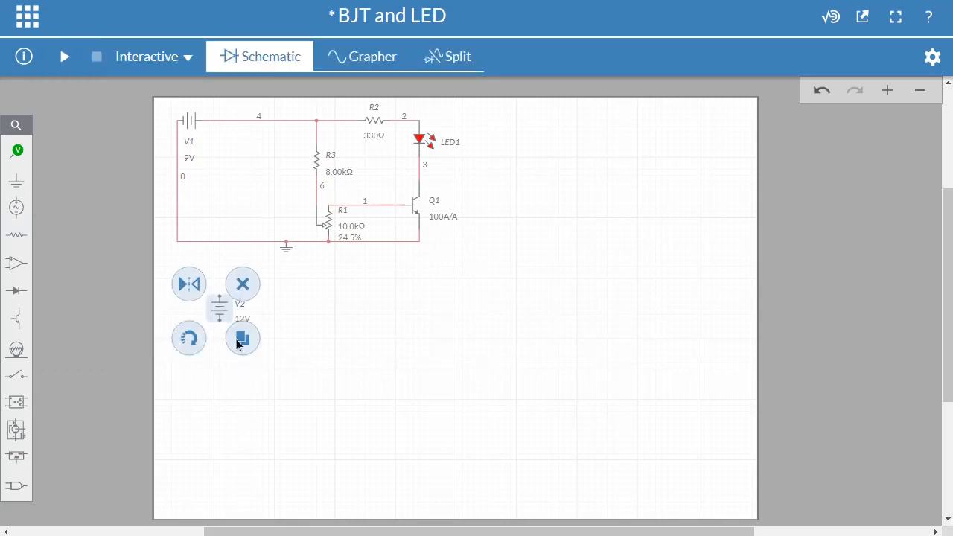
left_click(194, 343)
left_click(336, 316)
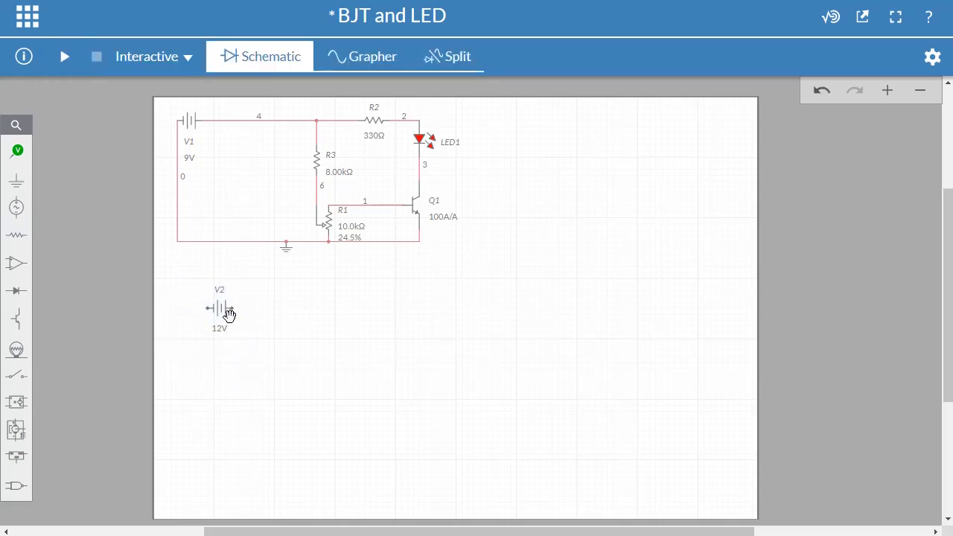
- Place a horizontal resistor in line with source V2, and add a vertical copy below and between them
left_click(17, 238)
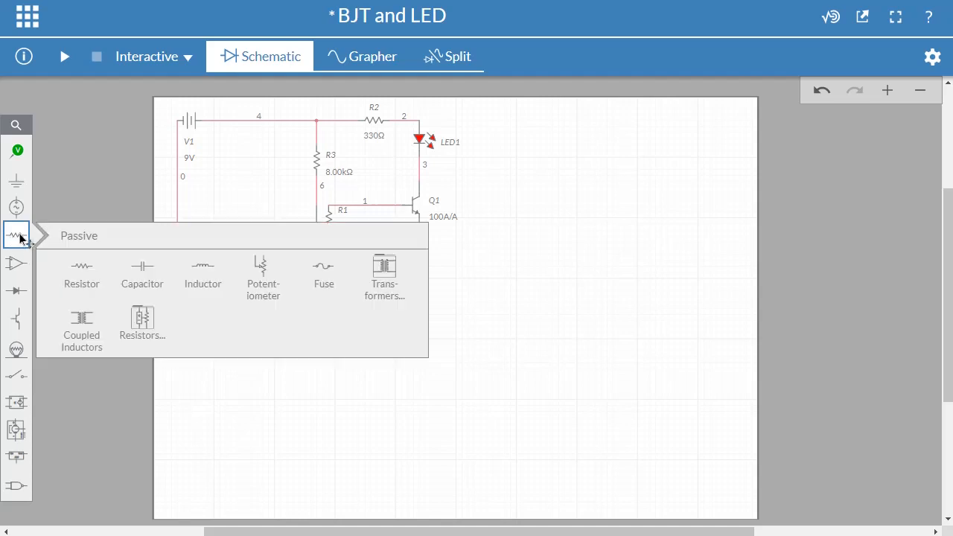
left_click(77, 274)
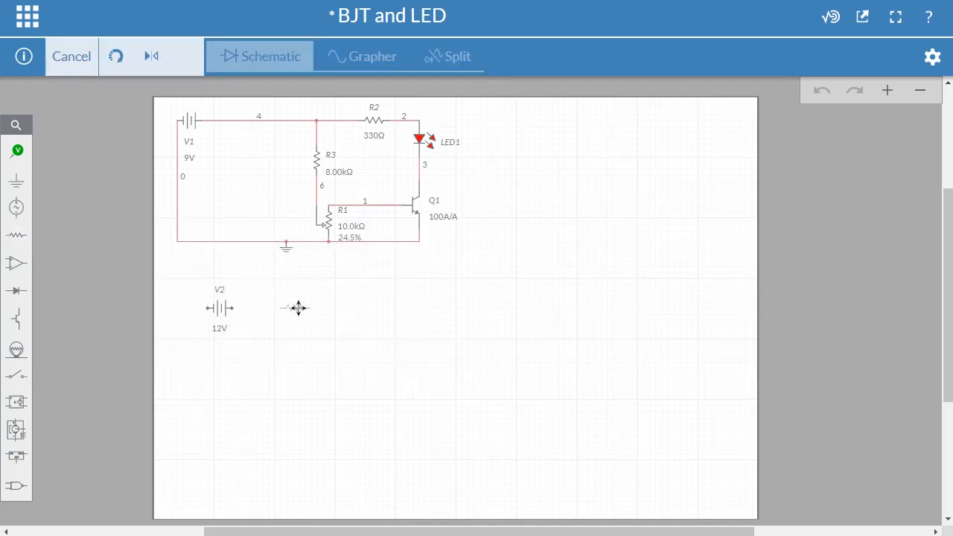
left_click(398, 309)
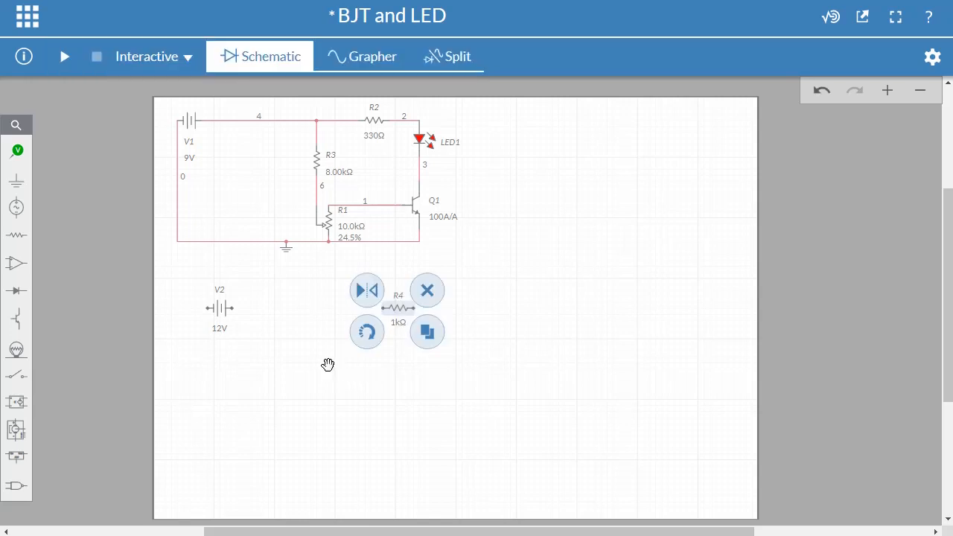
left_click(428, 335)
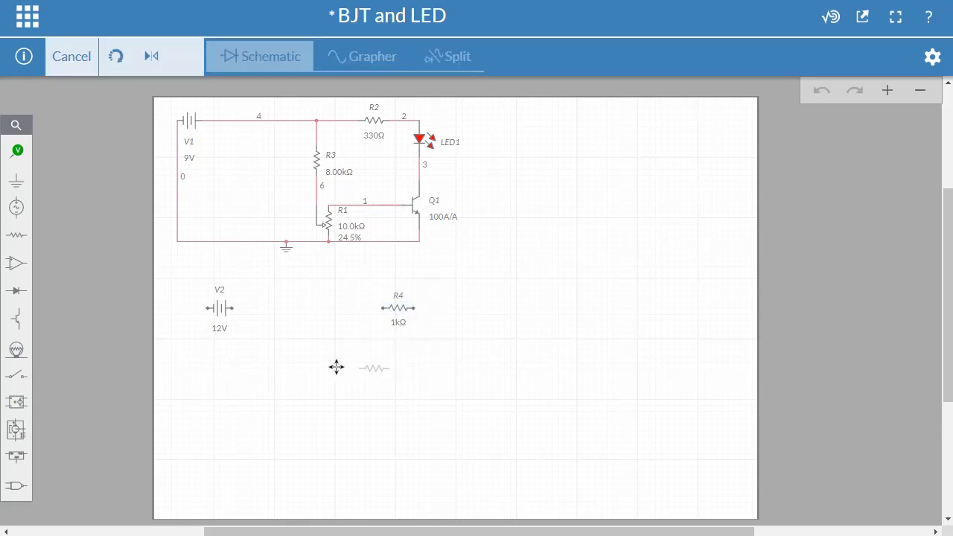
left_click(318, 366)
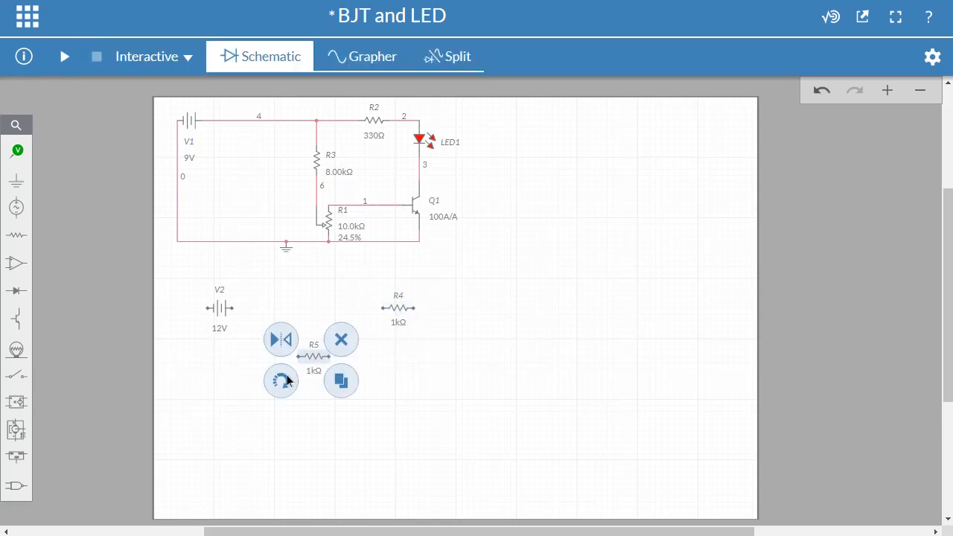
left_click(282, 380)
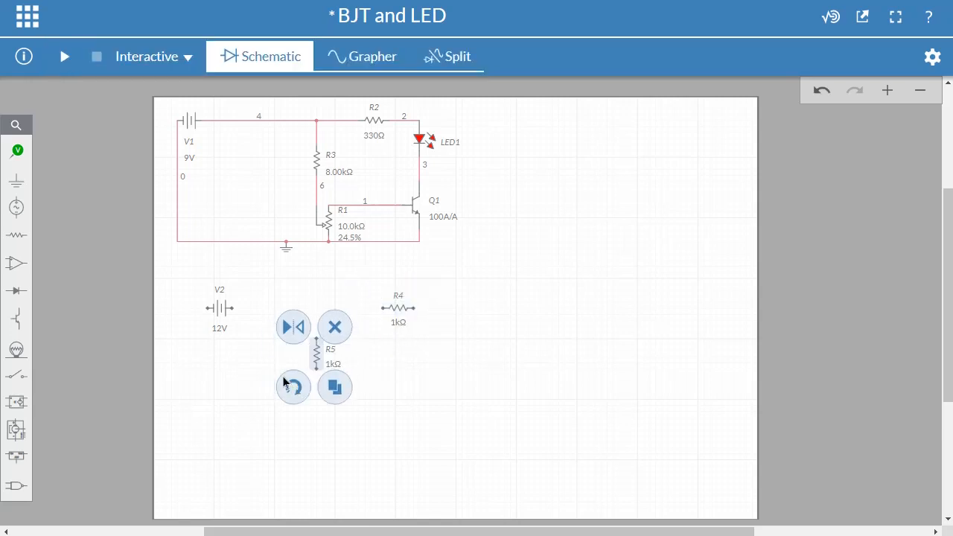
- Set the resistance of R4 to 330 Ω and that of R5 to 8 kΩ
left_click(400, 323)
left_click(443, 340)
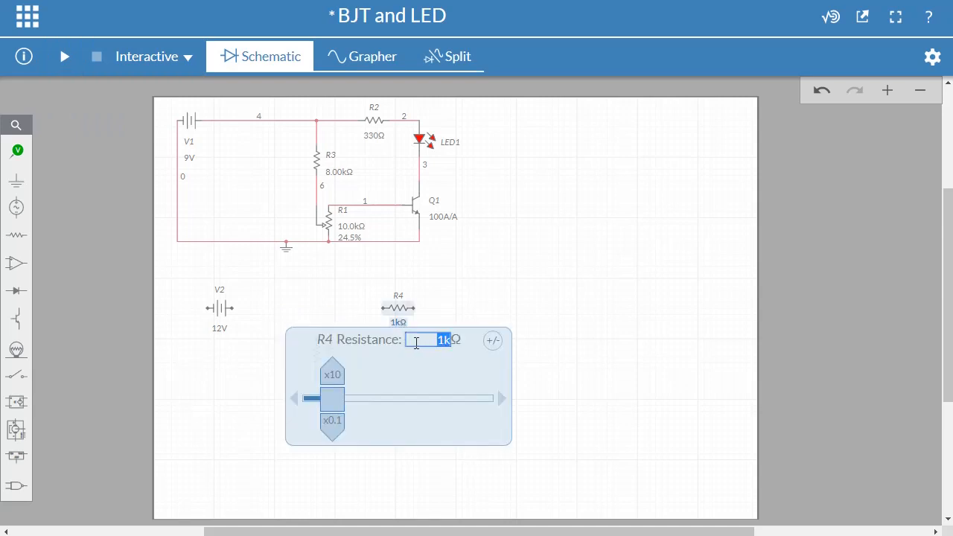
type("330")
left_click(516, 282)
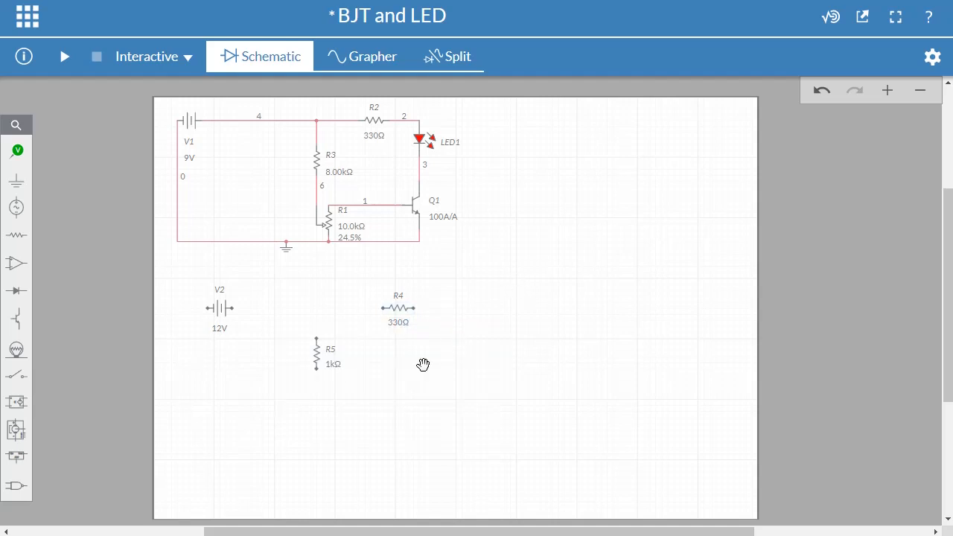
left_click(335, 366)
left_click(365, 383)
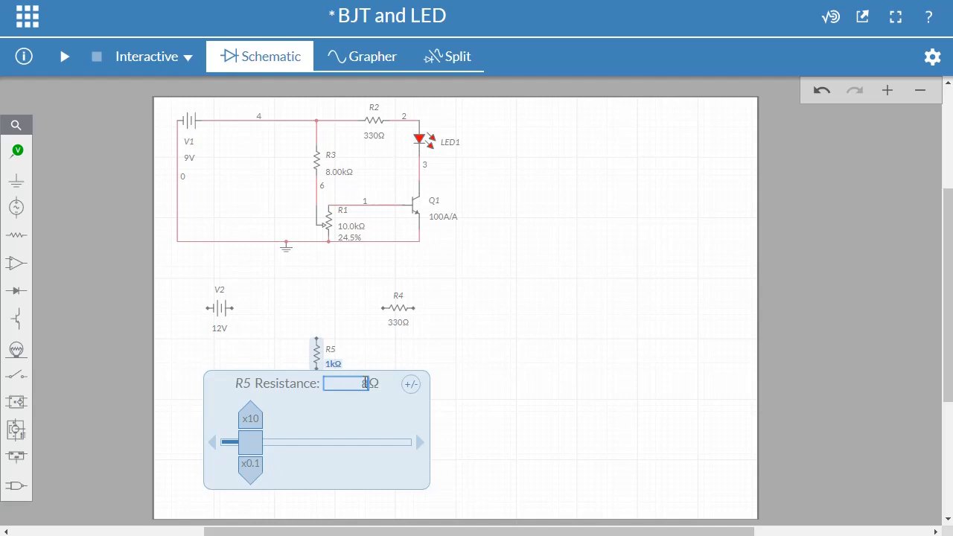
type("8k")
left_click(572, 357)
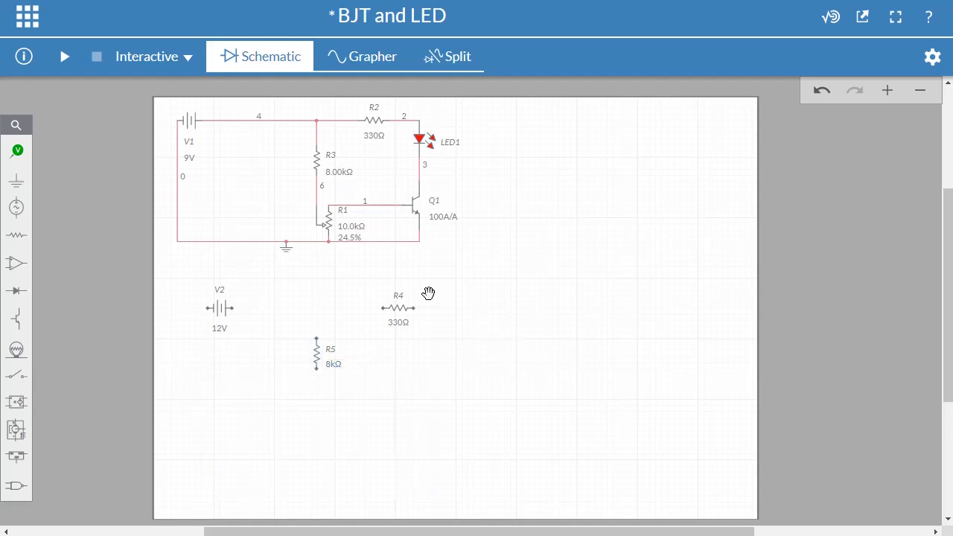
- Place an LED to the right of R4 and an NPN transistor below the LED
left_click(18, 296)
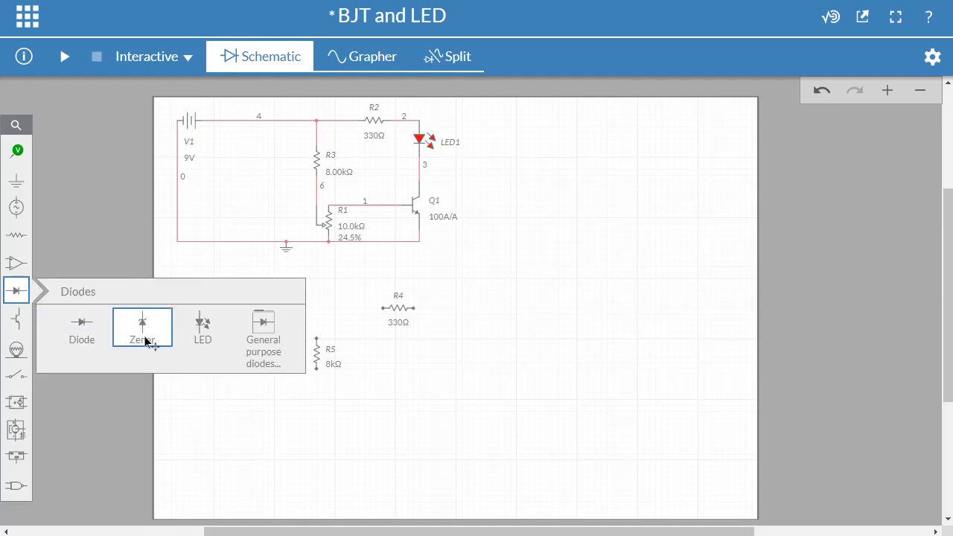
left_click(202, 331)
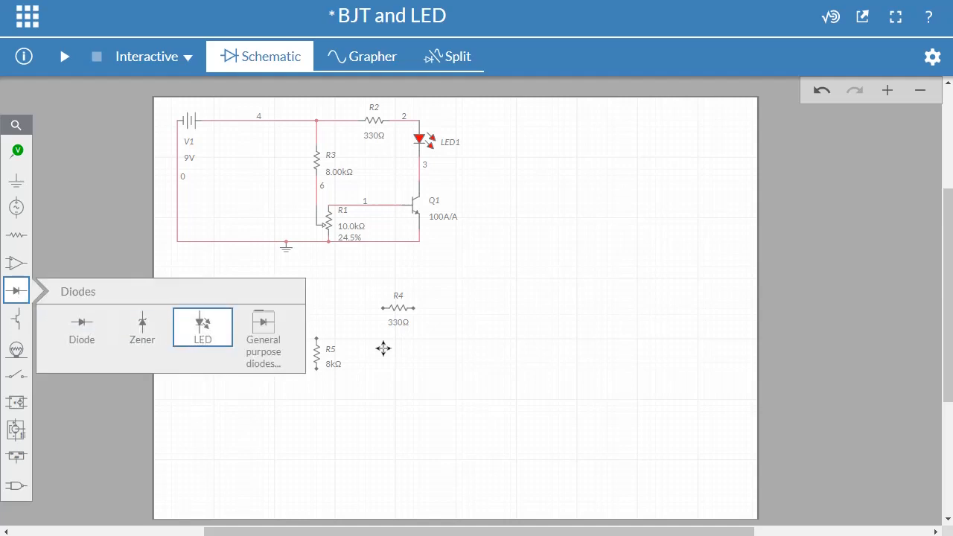
left_click(457, 311)
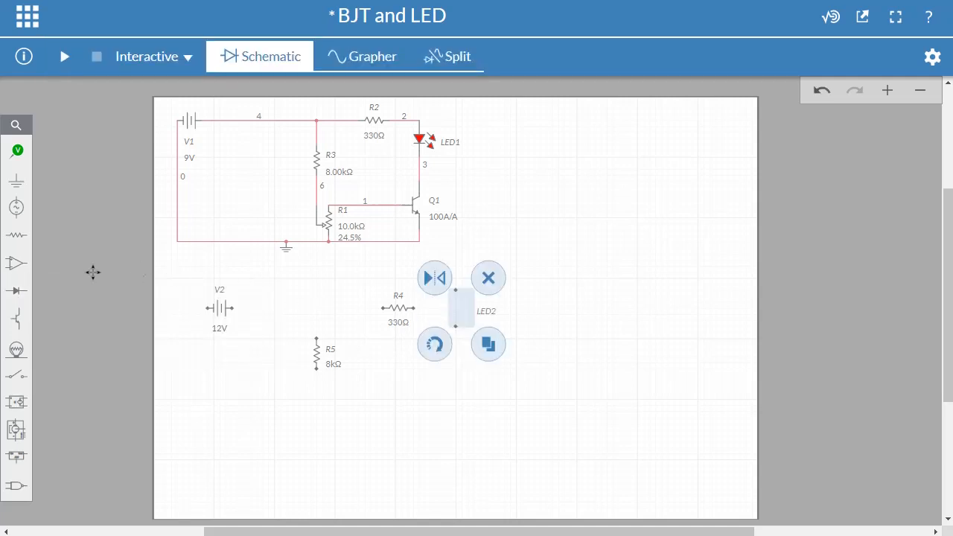
left_click(25, 323)
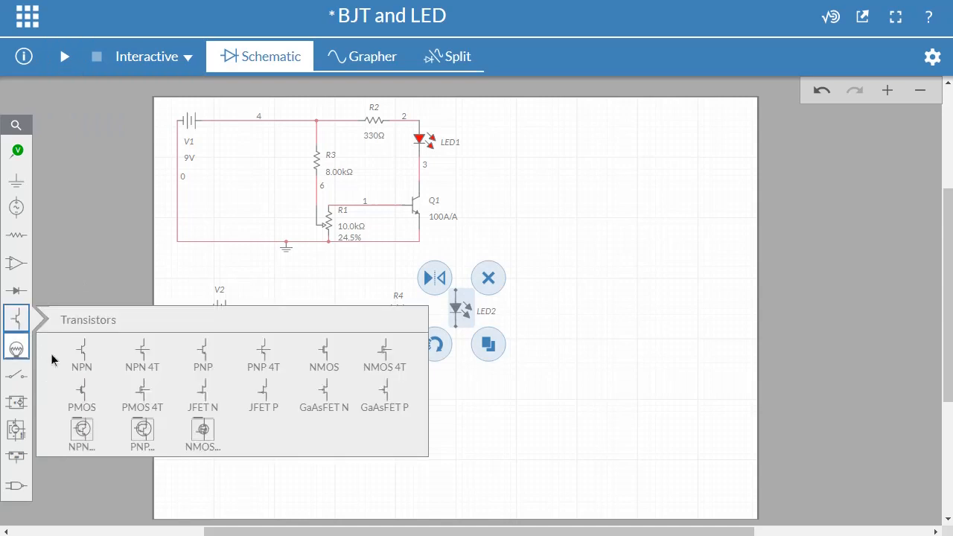
left_click(90, 357)
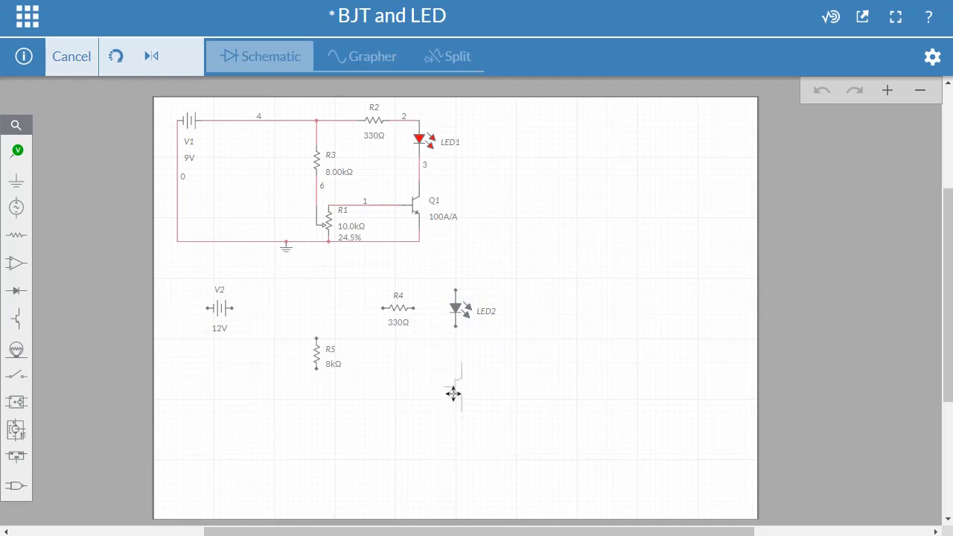
left_click(413, 427)
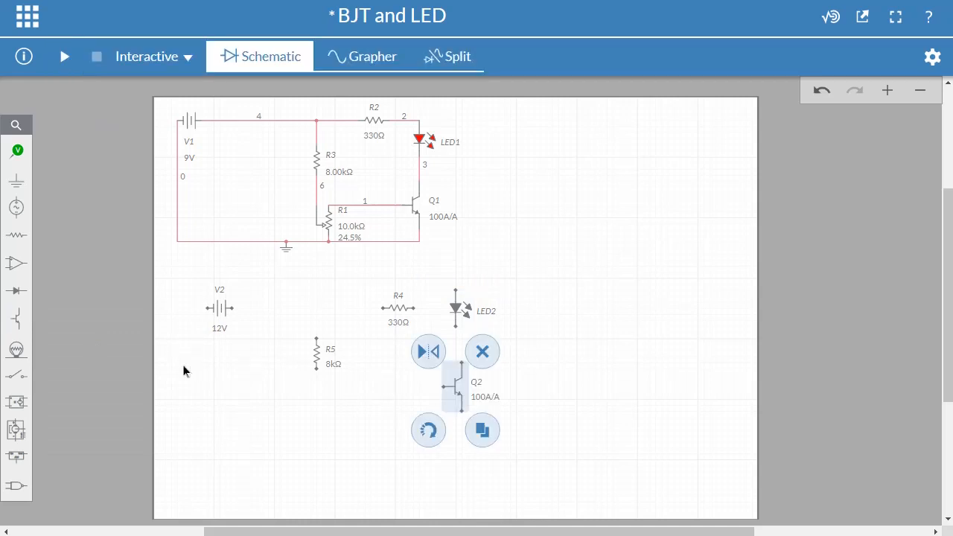
- Place a potentiometer to the lower left of transistor Q2
left_click(25, 244)
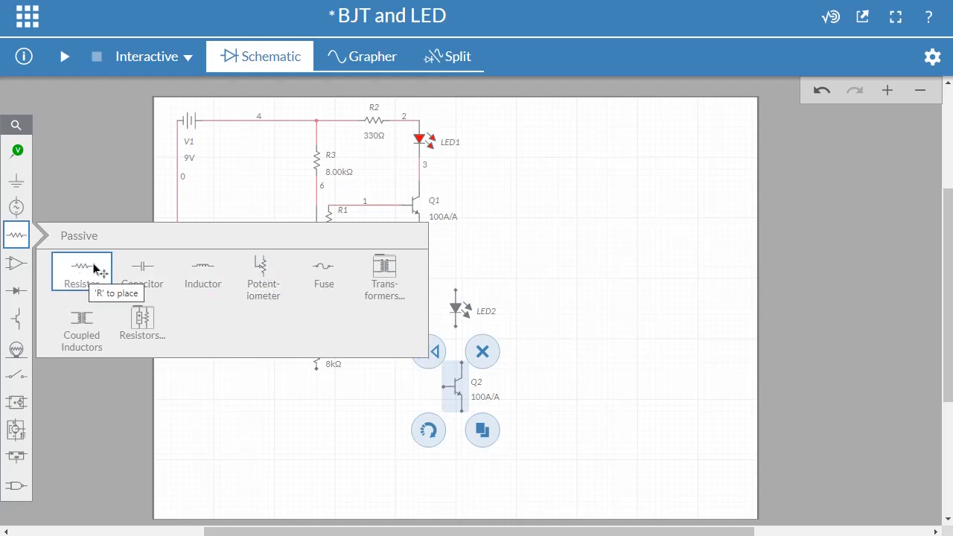
left_click(273, 296)
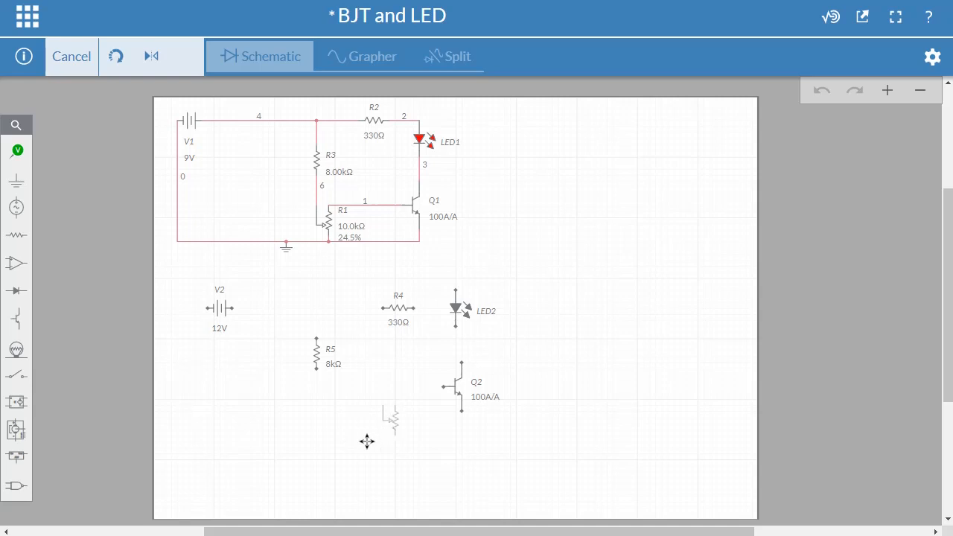
left_click(366, 440)
left_click(510, 435)
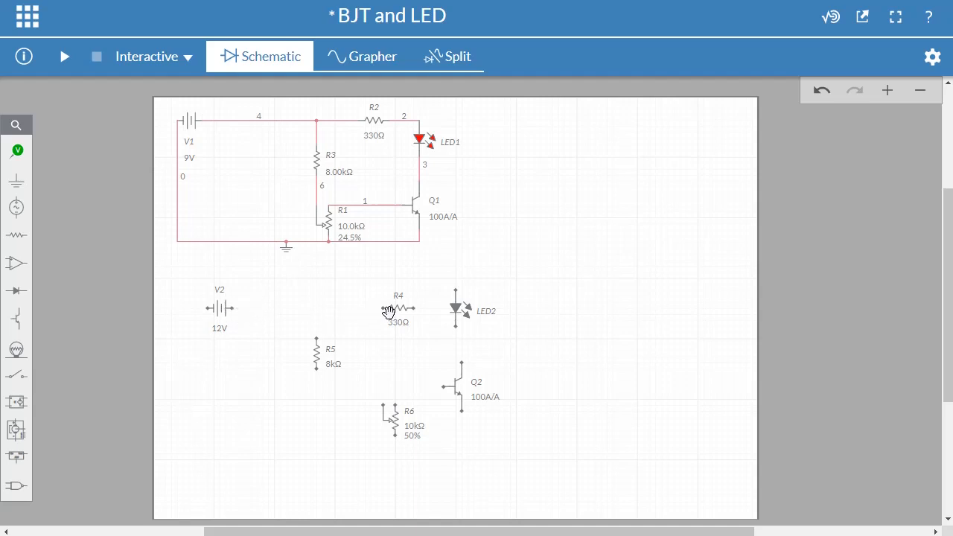
- Wire source V2, resistor R4, LED2 and the collector of transistor Q2 in series
left_click(381, 308)
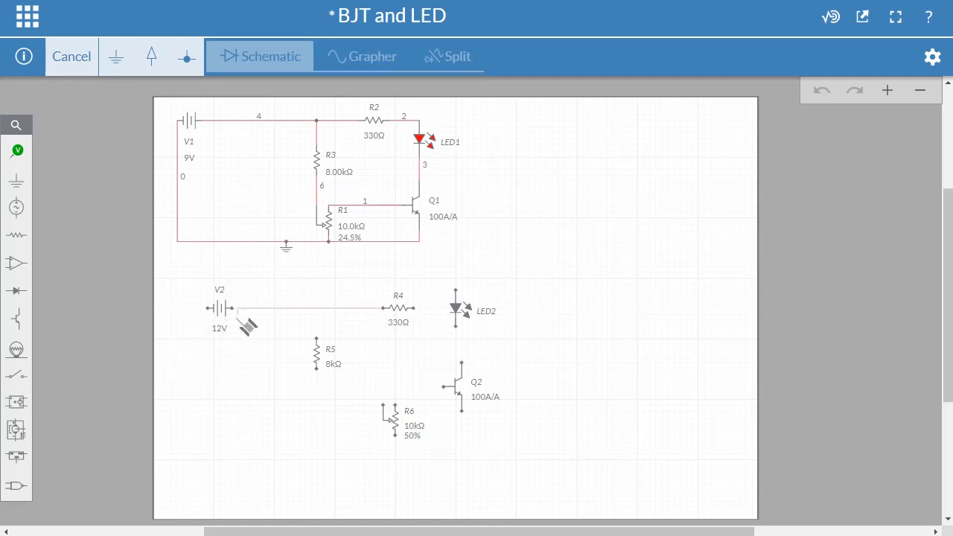
left_click(233, 307)
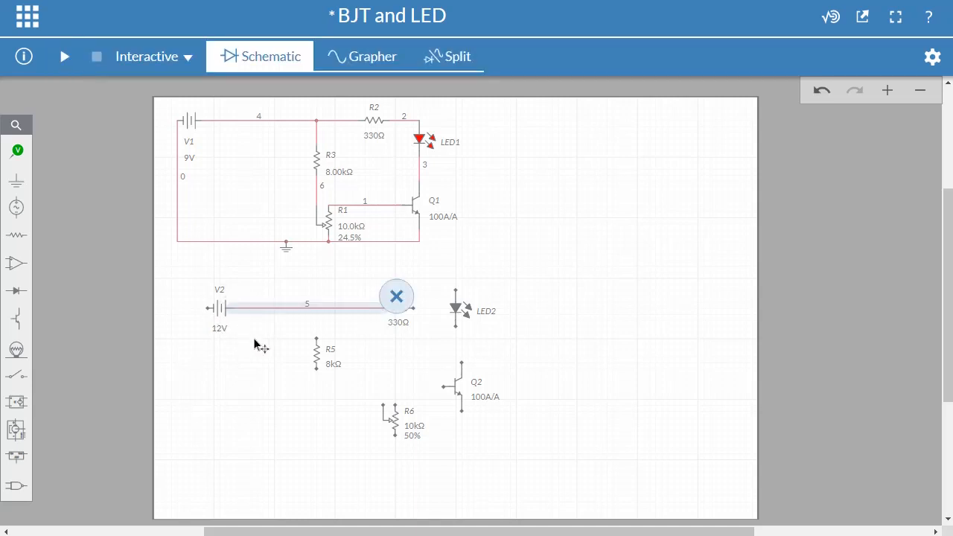
scroll(379, 342, "up", 5)
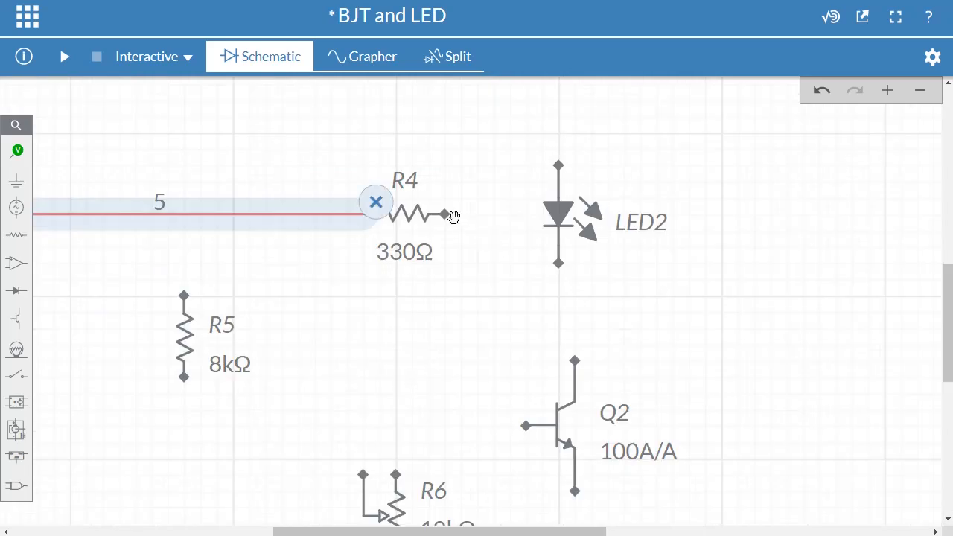
left_click(445, 215)
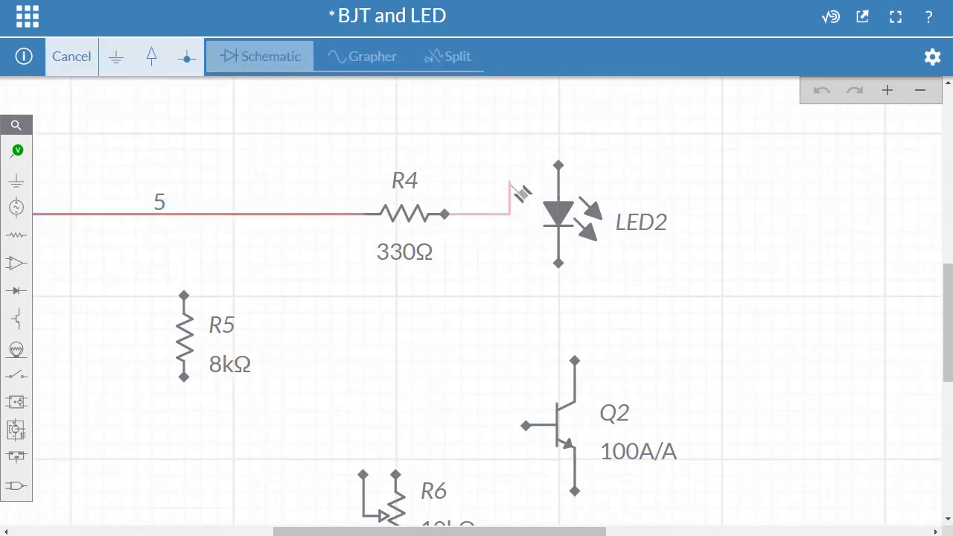
left_click(558, 163)
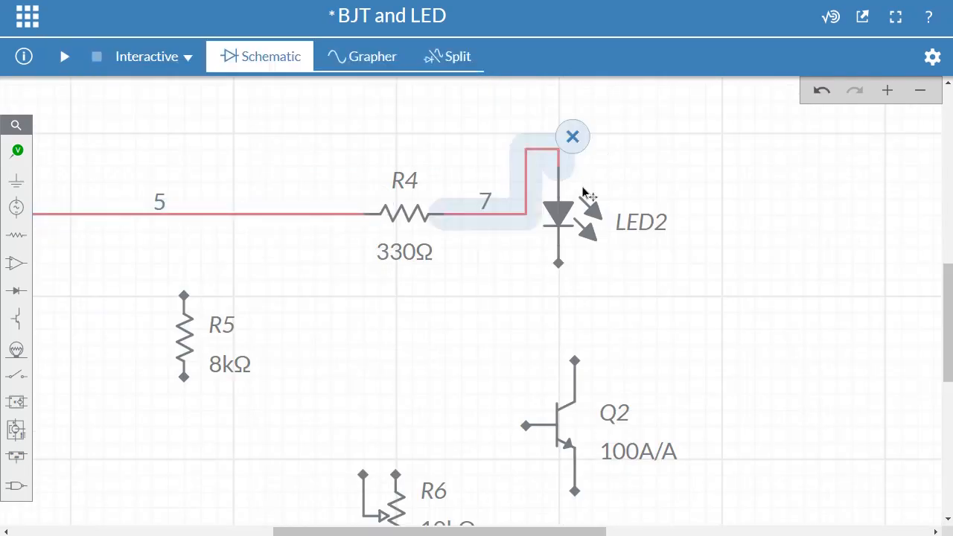
left_click(559, 263)
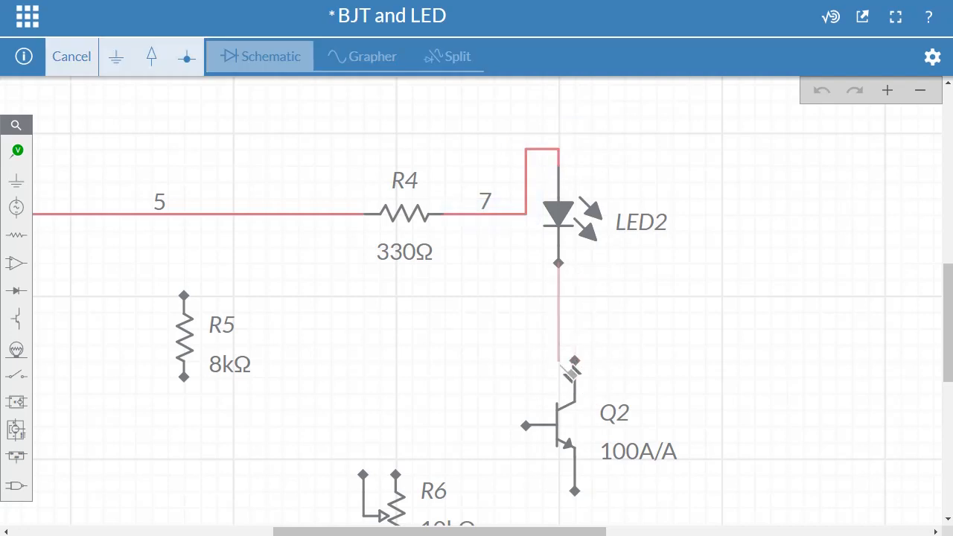
left_click(574, 361)
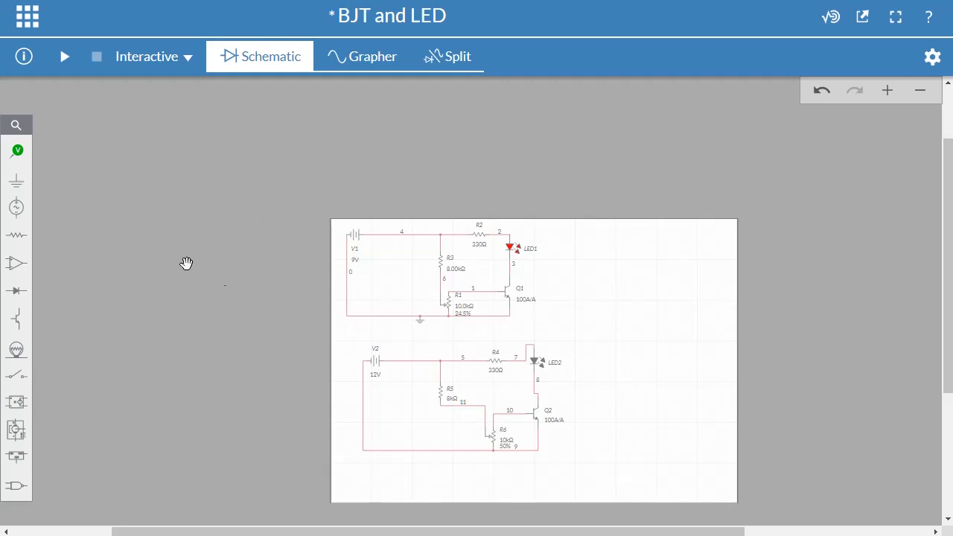
- Place a ground on the bottom wire of the lower circuit, between source V2 and potentiometer R6
left_click(16, 180)
left_click(81, 213)
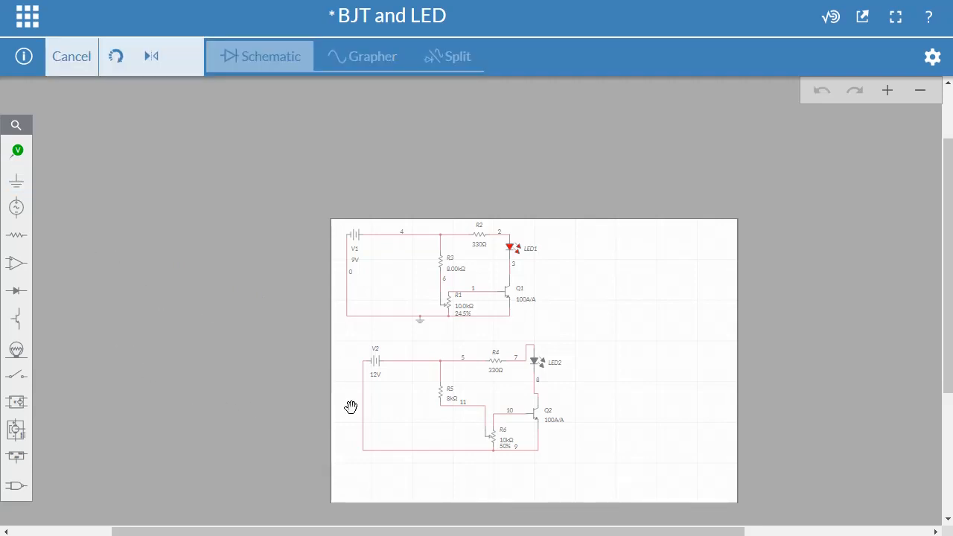
left_click(380, 455)
left_click(433, 479)
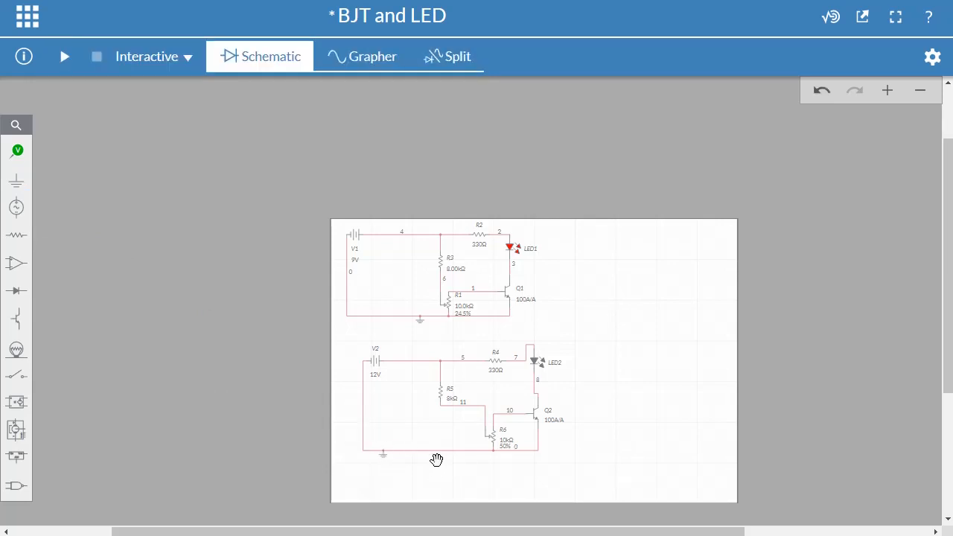
- Run the interactive simulation and lower the wiper position of potentiometer R6 to 4.50%
scroll(549, 472, "up", 2)
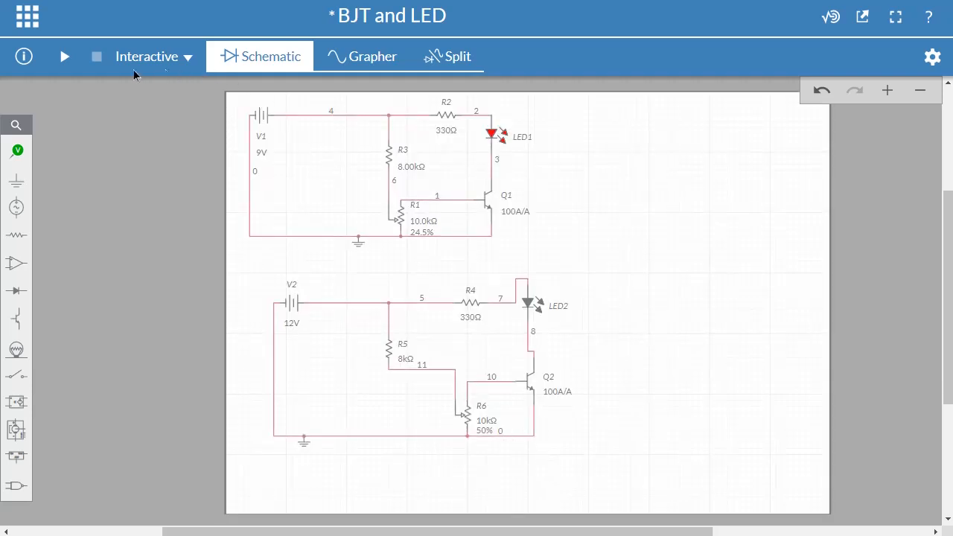
left_click(64, 58)
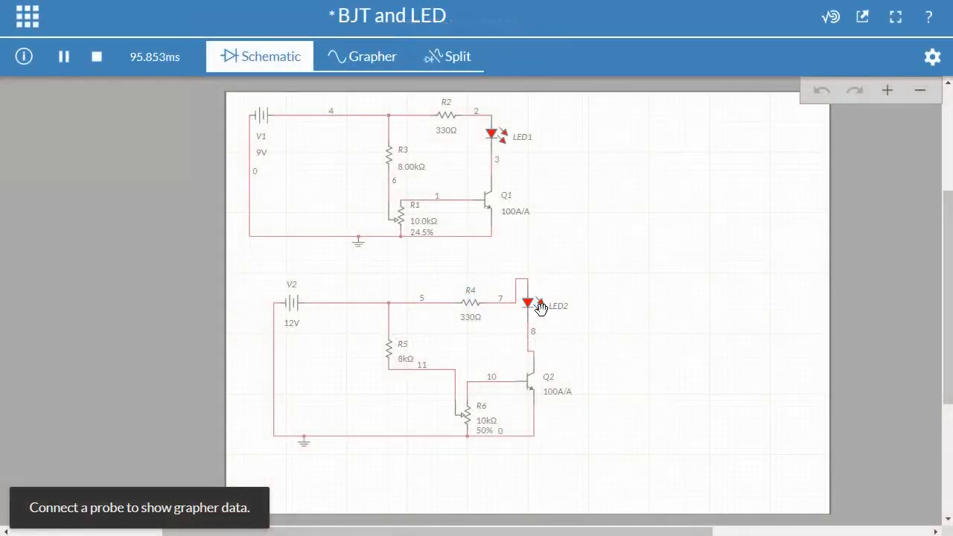
left_click(490, 431)
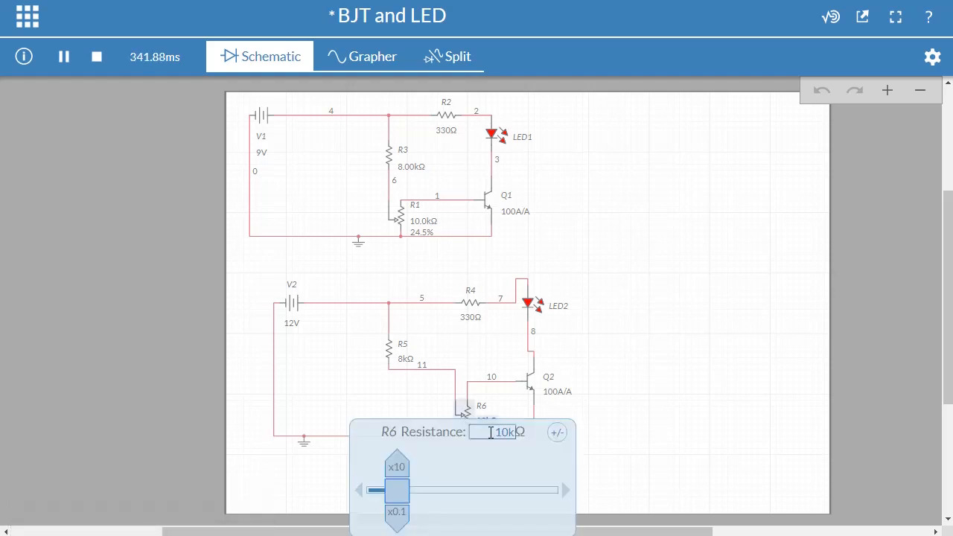
left_click(597, 404)
left_click(489, 432)
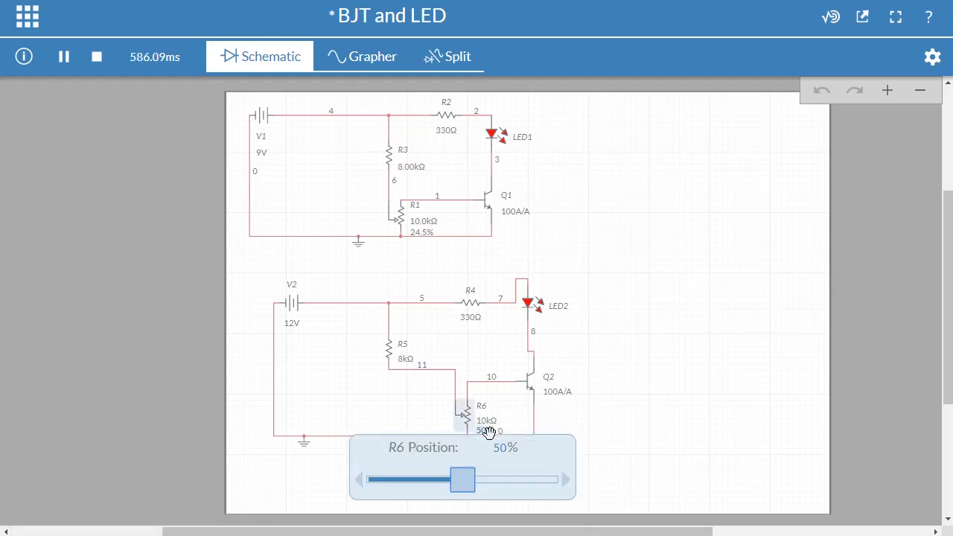
left_click_drag(468, 491, 389, 480)
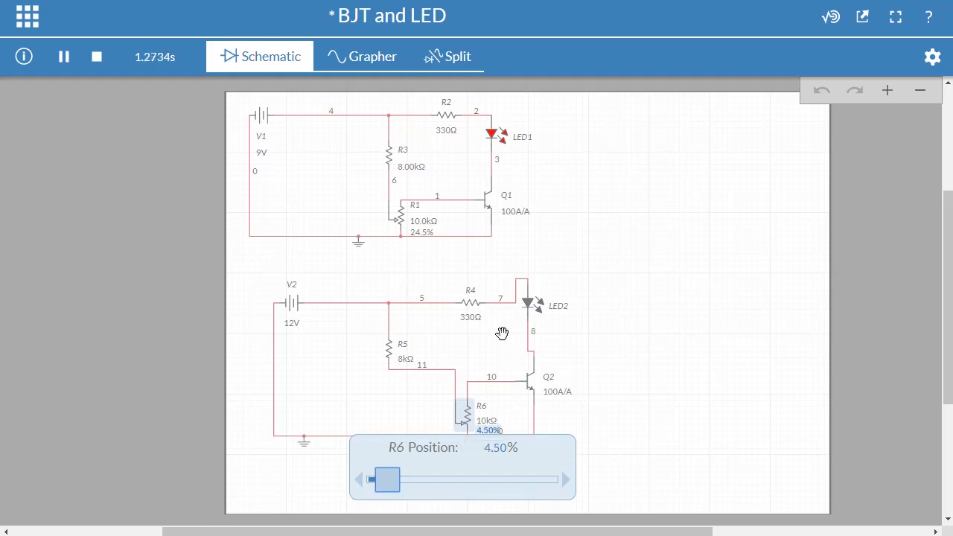
- Raise the position of potentiometer R6 in small increments to 11.5% while the simulation runs
left_click(566, 485)
left_click(567, 485)
left_click(566, 484)
left_click(565, 484)
left_click(565, 483)
left_click(565, 483)
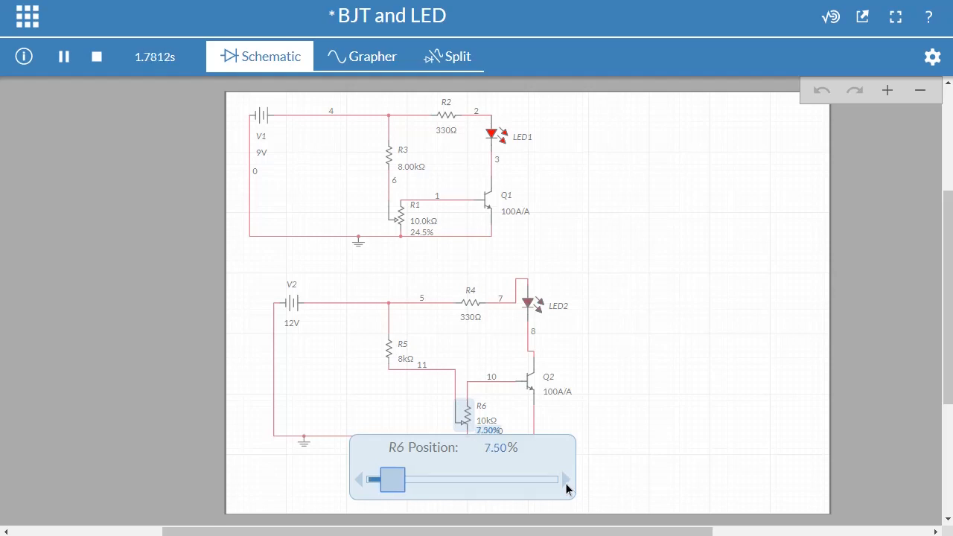
left_click(565, 483)
left_click(565, 483)
left_click(565, 483)
left_click(564, 483)
left_click(565, 482)
left_click(565, 483)
- Raise the position of potentiometer R6 to 34.5% and close its adjustment slider
left_click(565, 483)
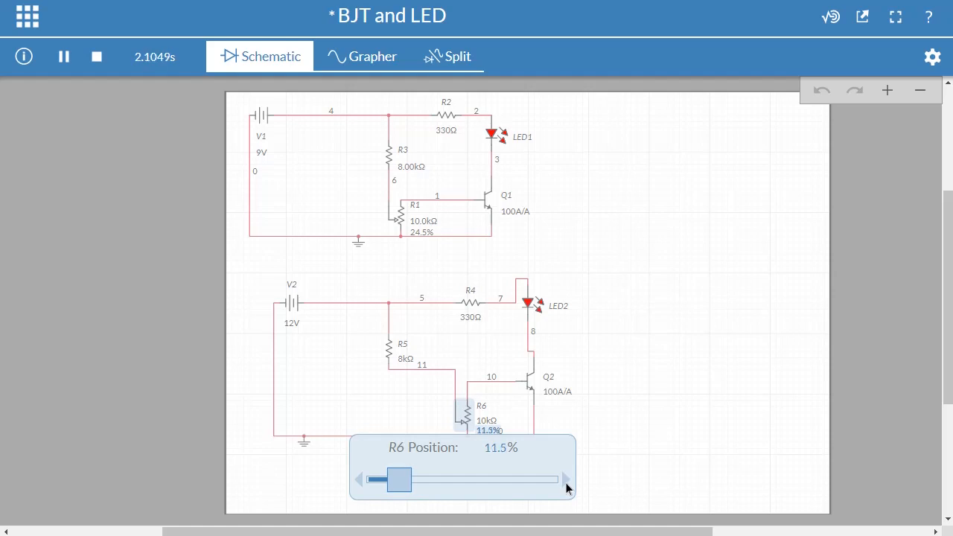
left_click(564, 483)
left_click(565, 483)
left_click_drag(401, 479, 437, 479)
left_click(674, 436)
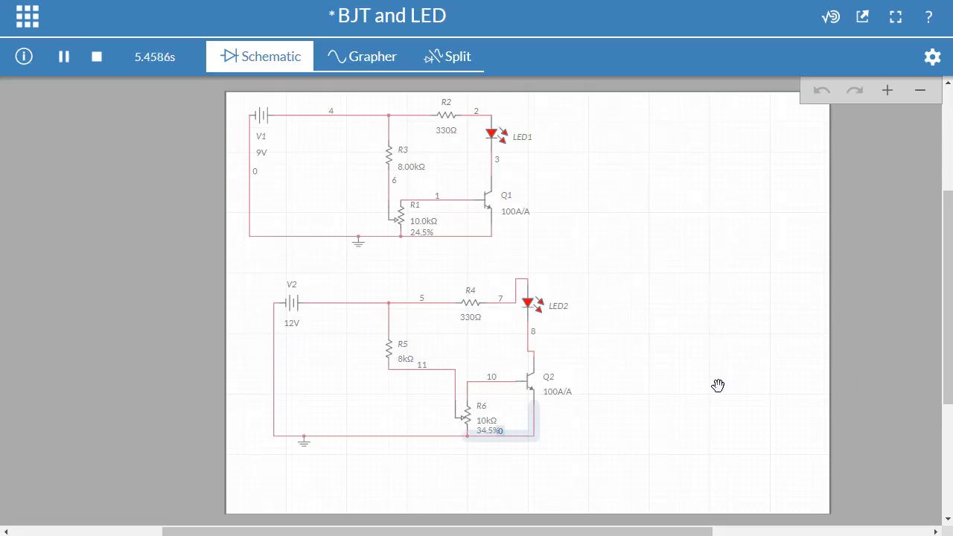
- Set the position of potentiometer R6 to 49.5% and stop the simulation
left_click(488, 432)
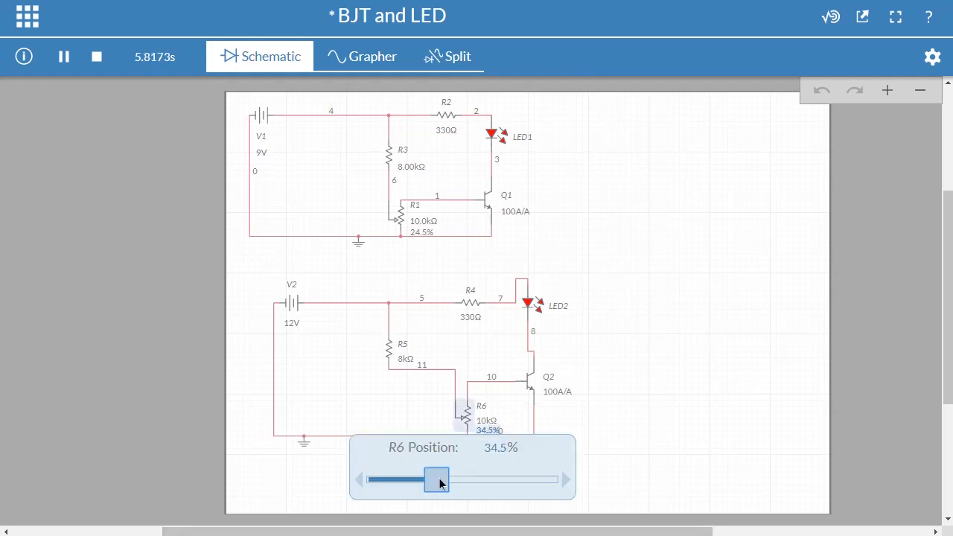
left_click_drag(419, 478, 475, 491)
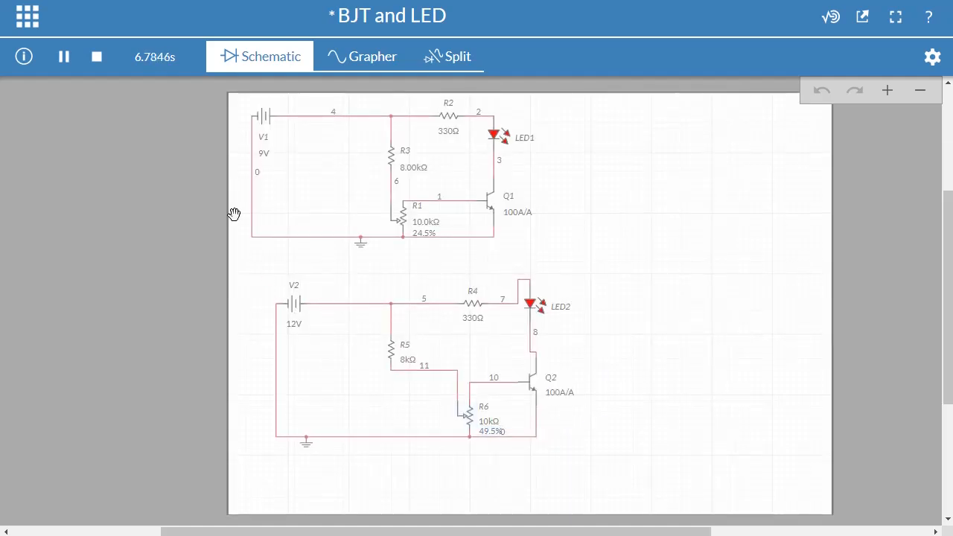
left_click(96, 58)
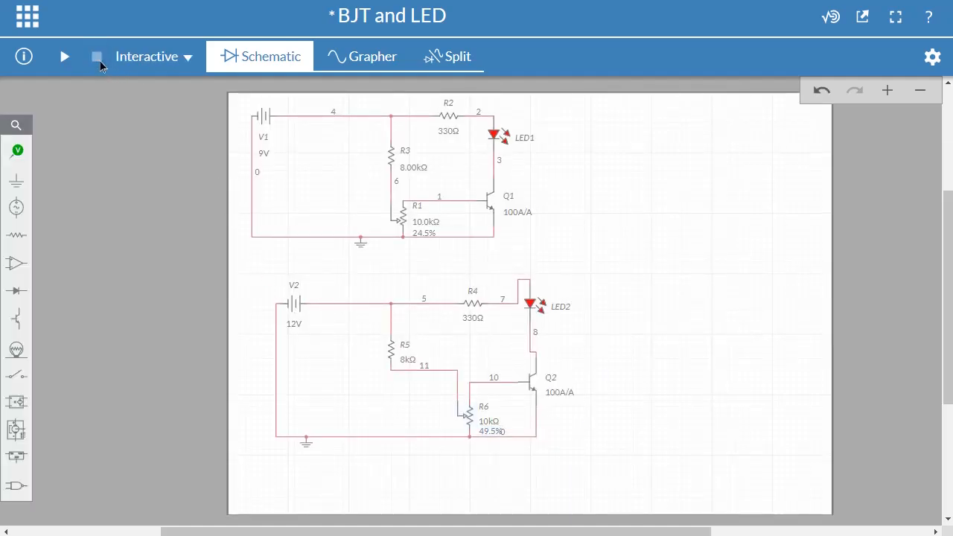
- Place a voltage probe on the wire between potentiometer R6 and the base of transistor Q2
left_click(19, 151)
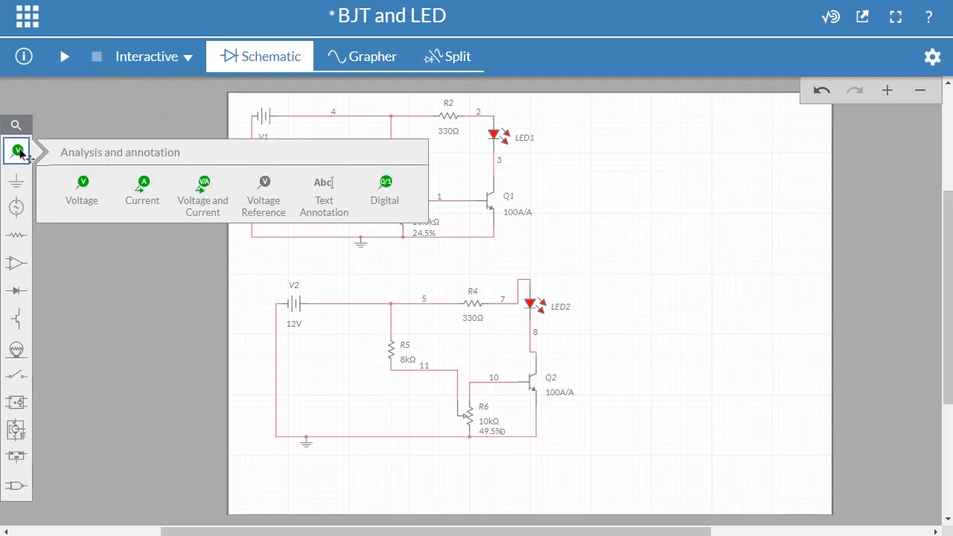
left_click(75, 194)
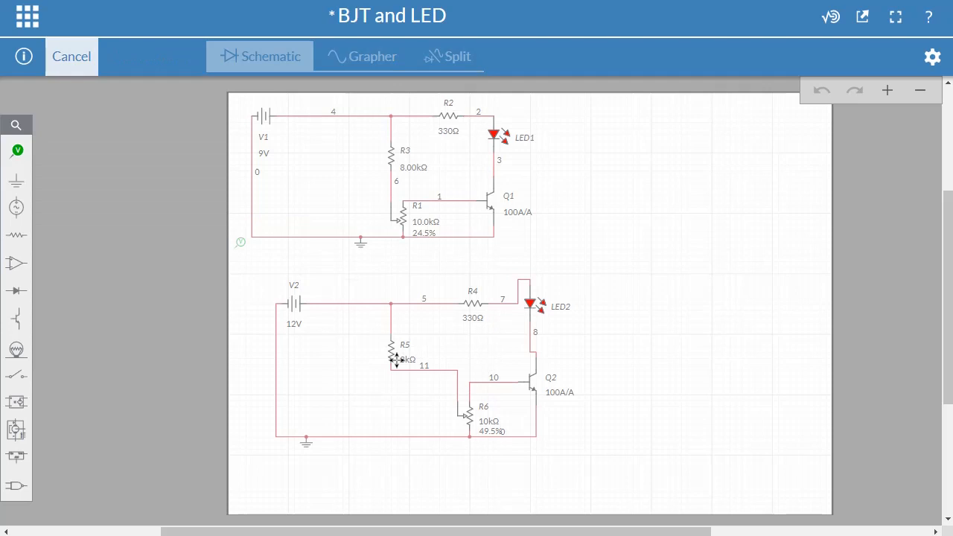
left_click(18, 153)
left_click(303, 273)
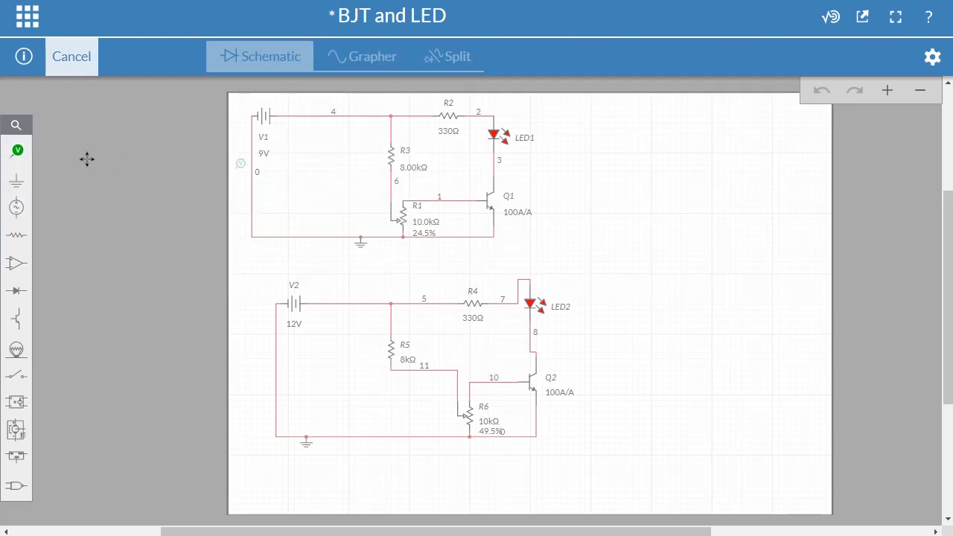
left_click(18, 152)
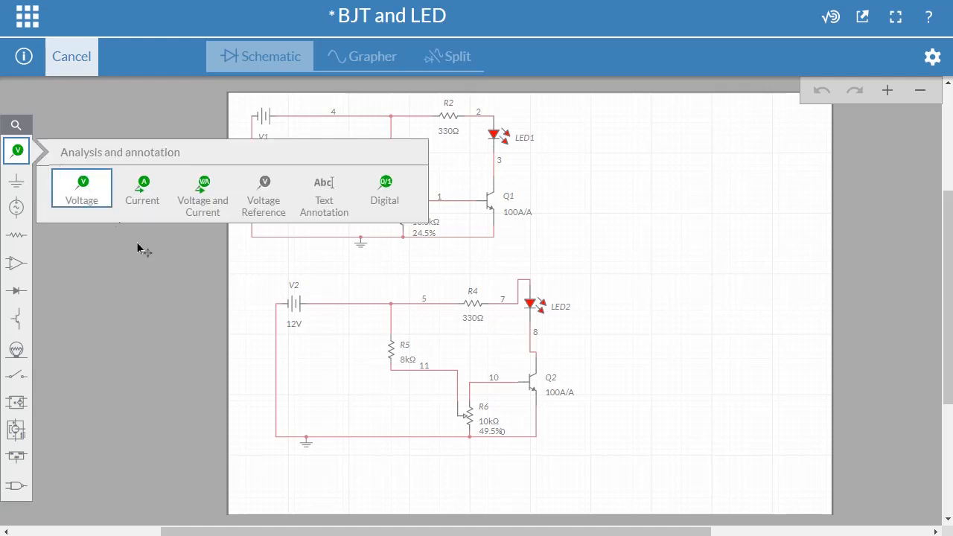
left_click(340, 341)
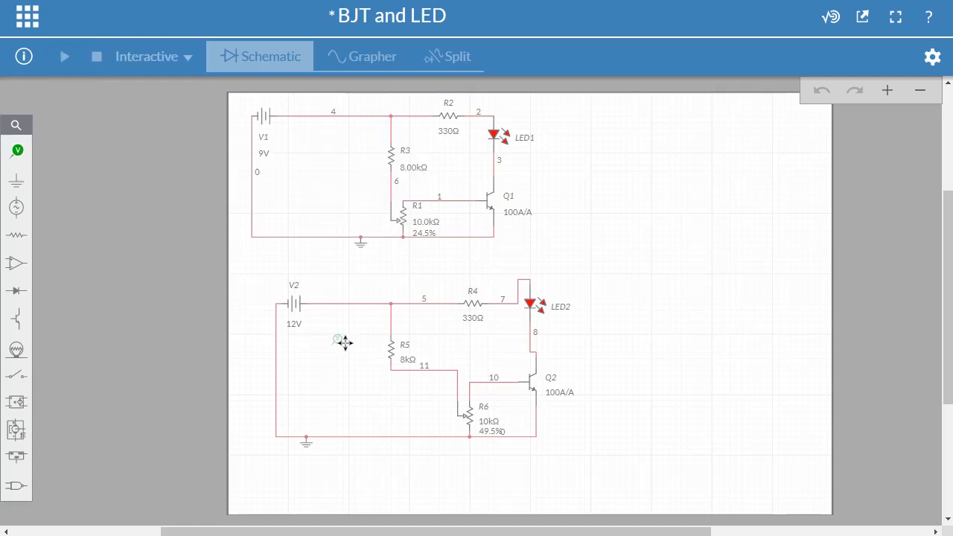
left_click(475, 359)
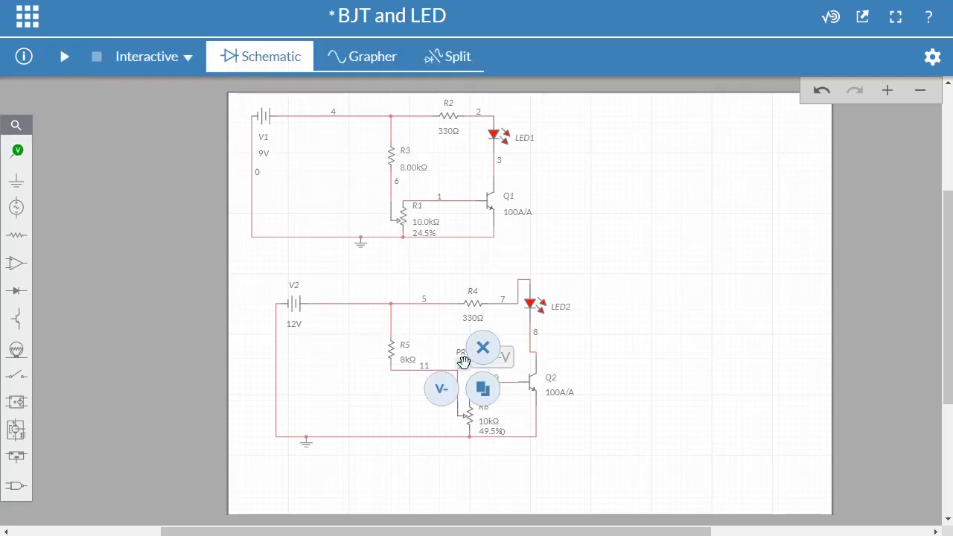
left_click(505, 384)
scroll(504, 392, "up", 5)
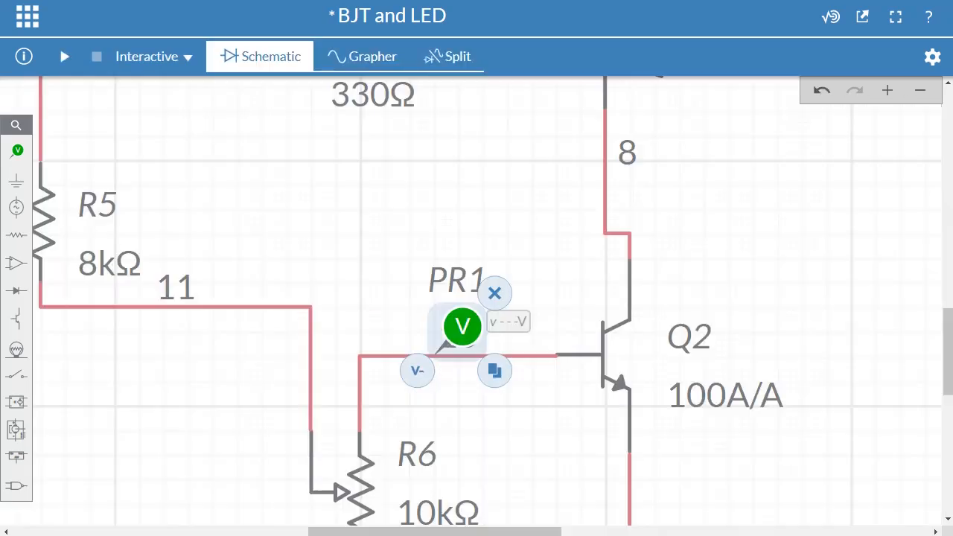
- Run the simulation with the base voltage probe and lower the position of R6 in small increments to 26.5%
scroll(559, 391, "down", 3)
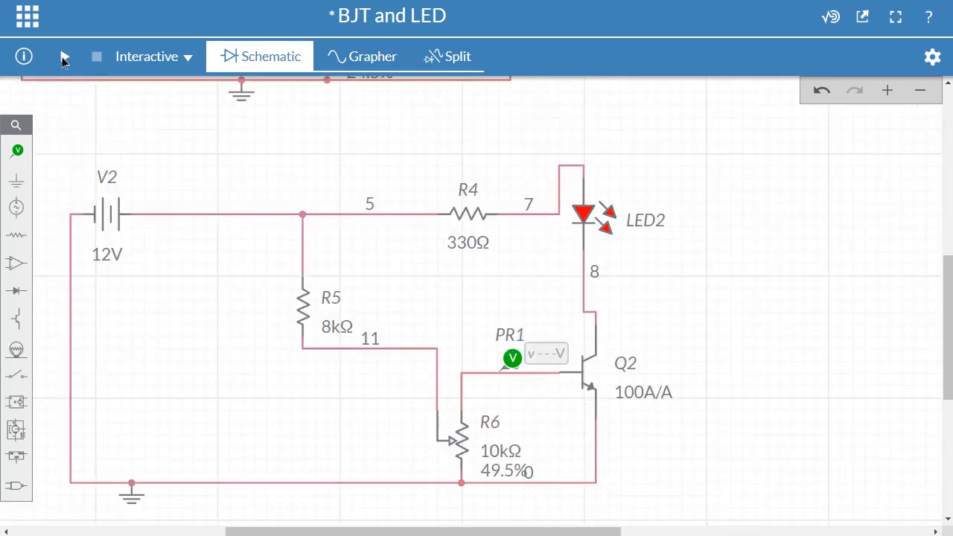
left_click(64, 57)
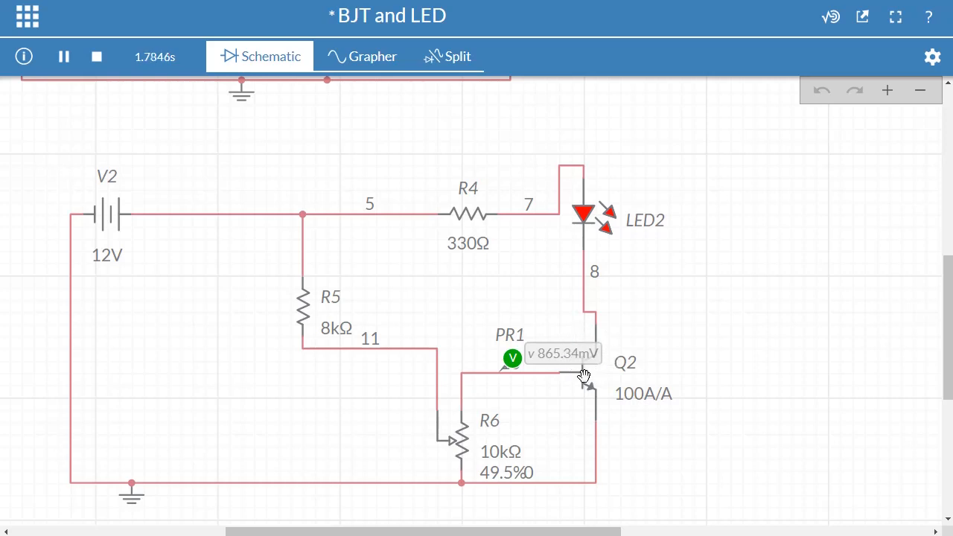
left_click(507, 474)
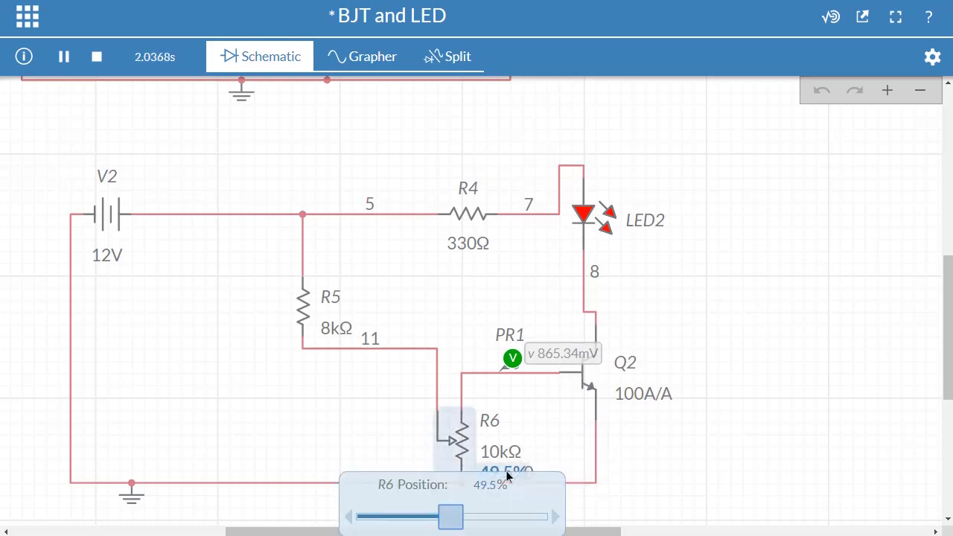
left_click(350, 518)
left_click(350, 519)
left_click(350, 519)
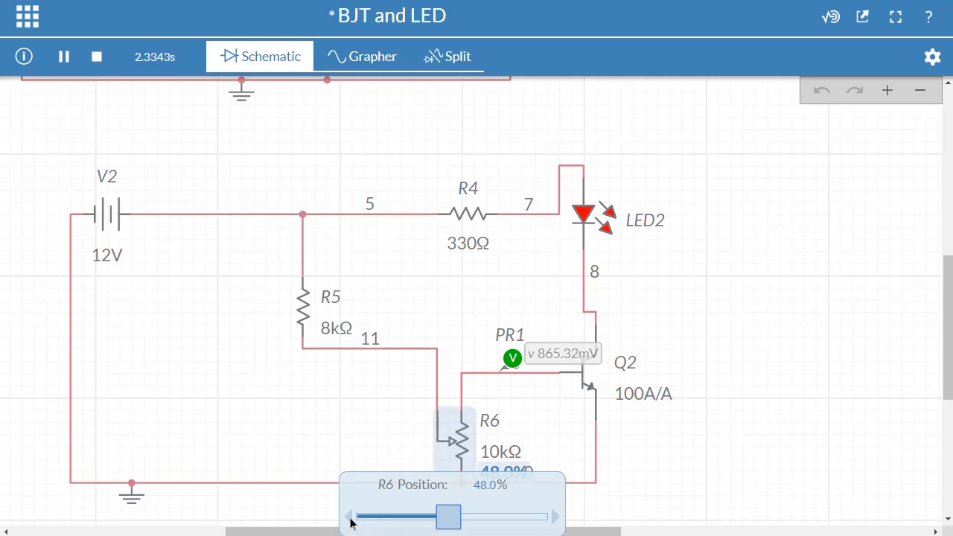
left_click(350, 519)
left_click(349, 518)
left_click(350, 519)
left_click(349, 519)
left_click(349, 519)
left_click(349, 519)
left_click(350, 519)
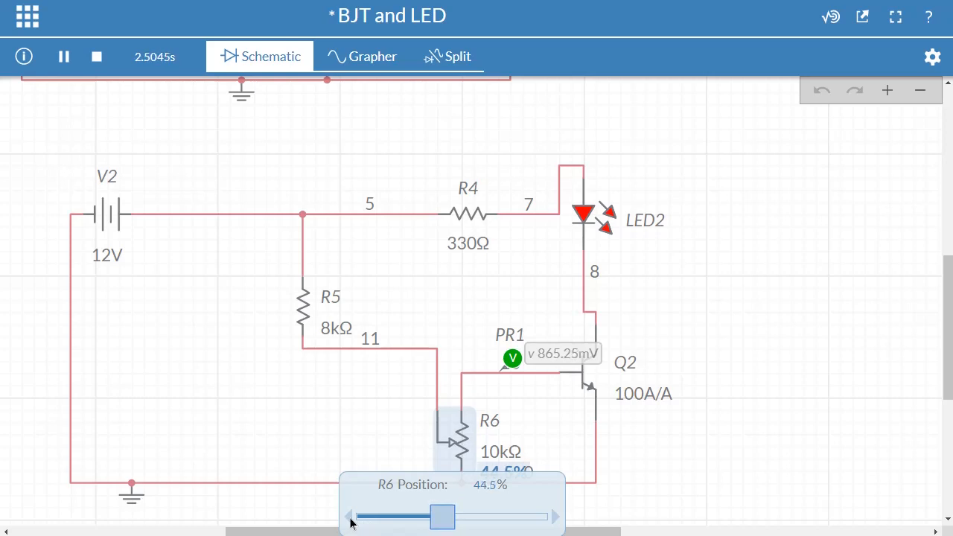
left_click(349, 519)
left_click(350, 519)
left_click(350, 519)
left_click(349, 518)
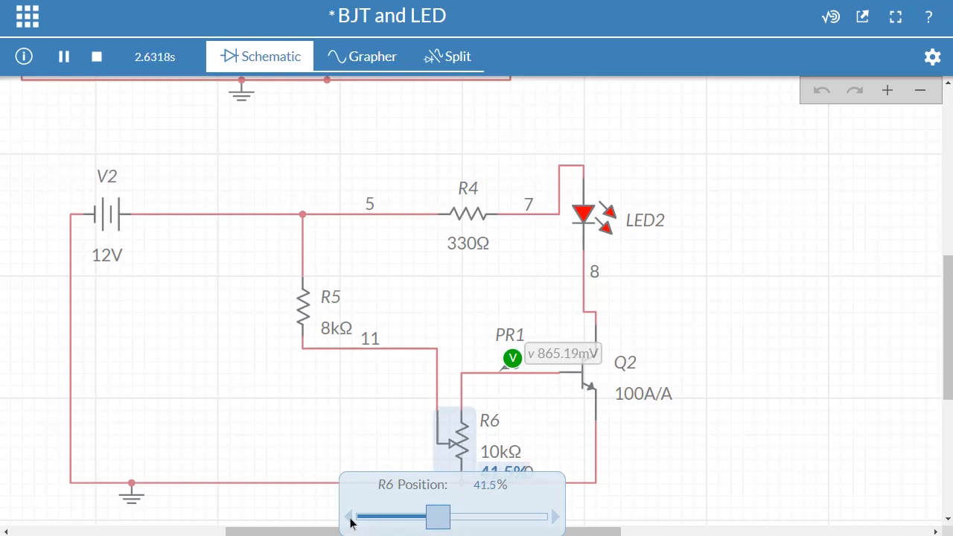
left_click(349, 518)
left_click(350, 518)
left_click(350, 519)
left_click(349, 519)
left_click(350, 518)
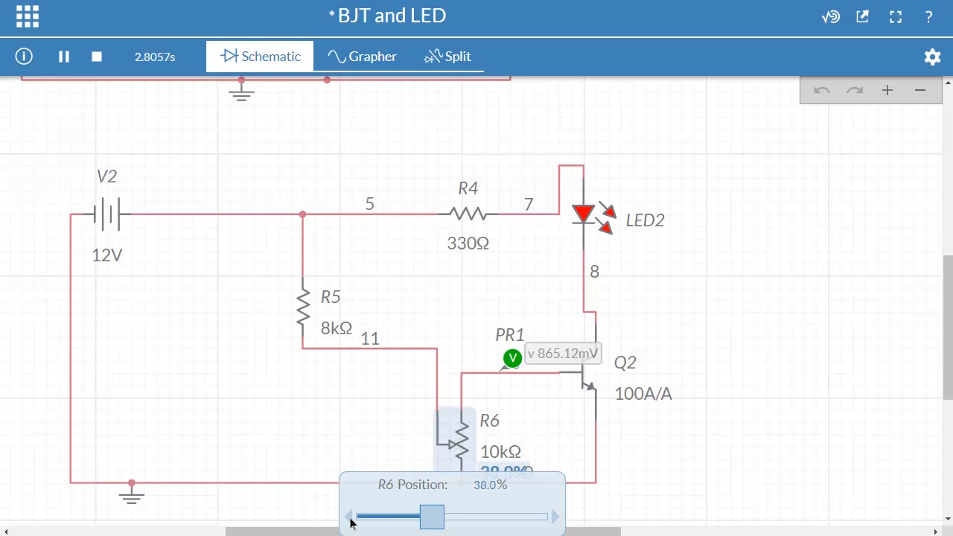
left_click(350, 518)
left_click(349, 518)
left_click(349, 518)
left_click(349, 519)
left_click(350, 519)
left_click(349, 519)
left_click(349, 519)
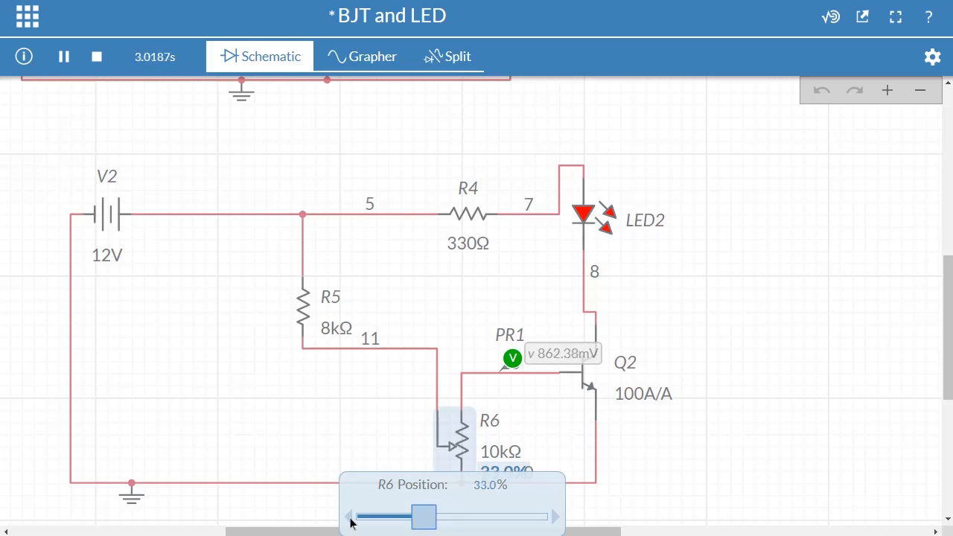
left_click(349, 519)
left_click(350, 518)
left_click(350, 519)
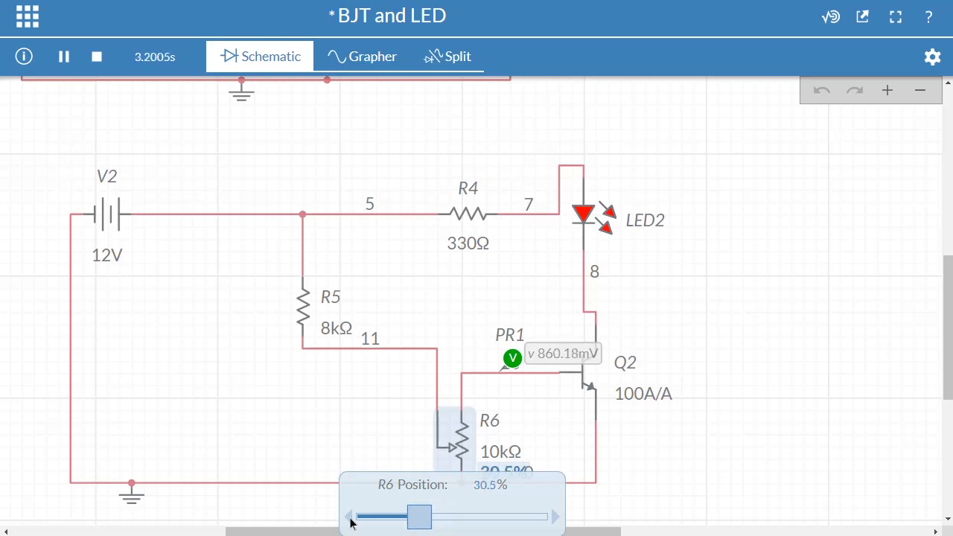
left_click(350, 518)
left_click(350, 519)
left_click(350, 518)
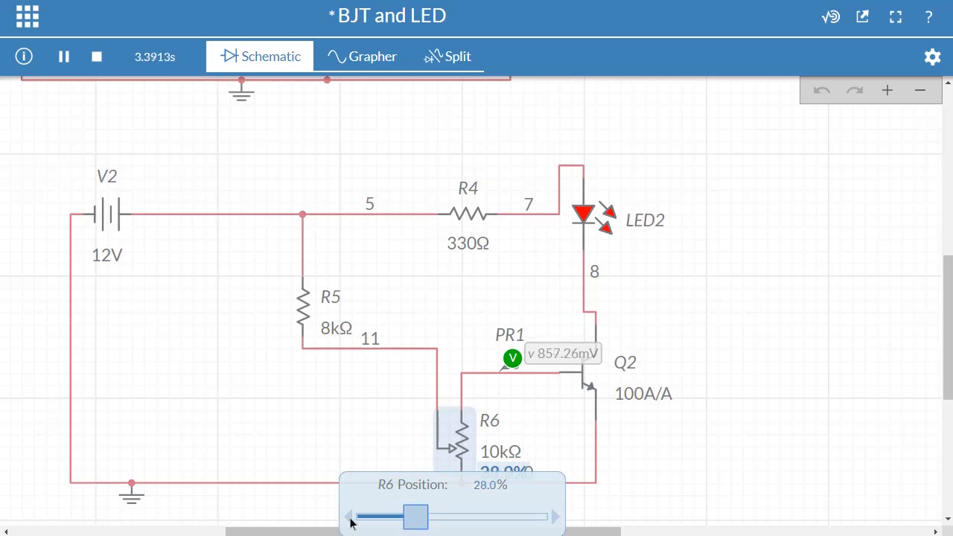
left_click(350, 518)
left_click(349, 519)
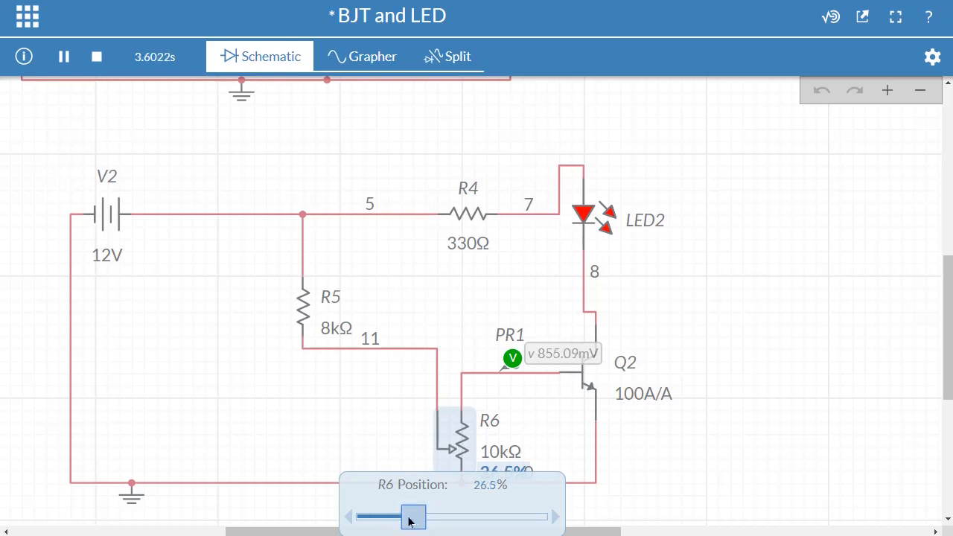
- Drop the position of potentiometer R6 to 0.50%, and raise it gradually to 8.00% with the simulation running
left_click_drag(409, 521, 371, 523)
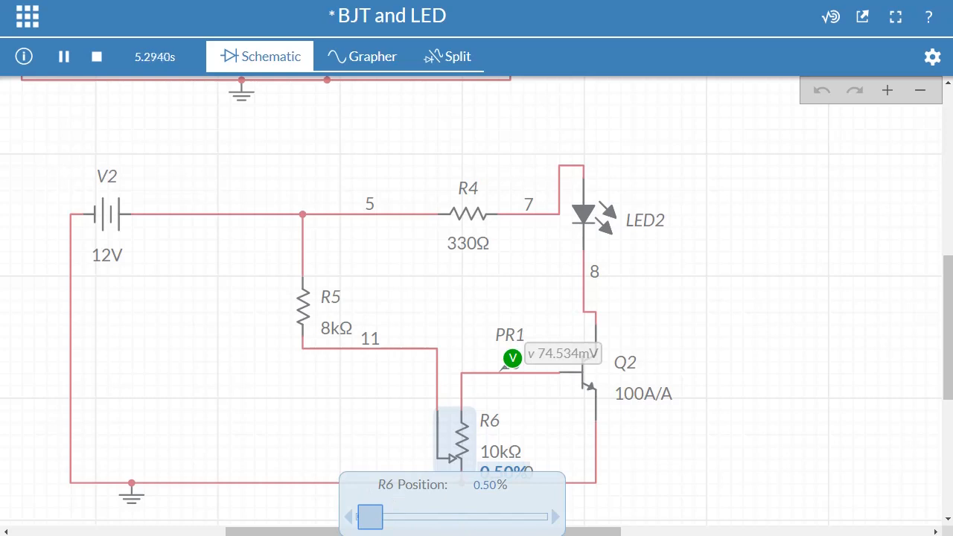
key("Right")
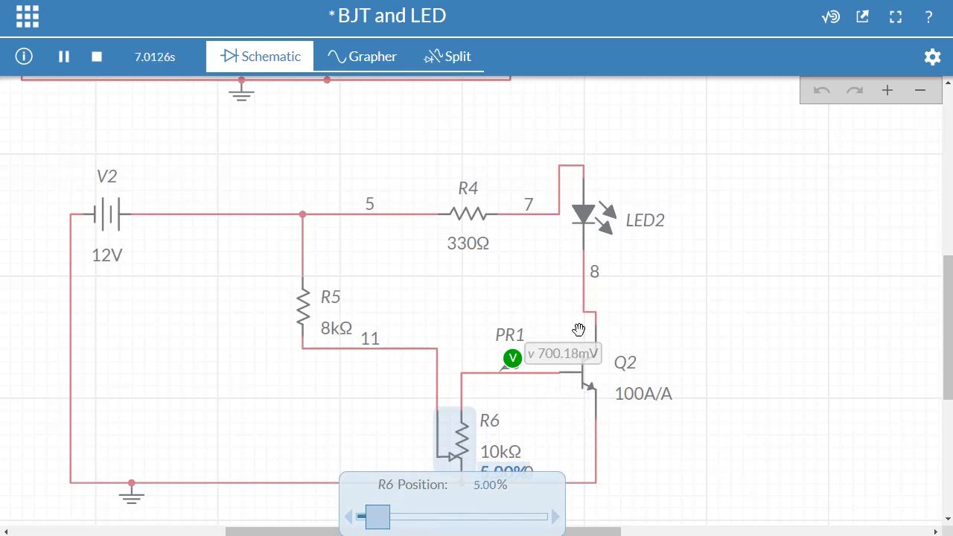
left_click(556, 517)
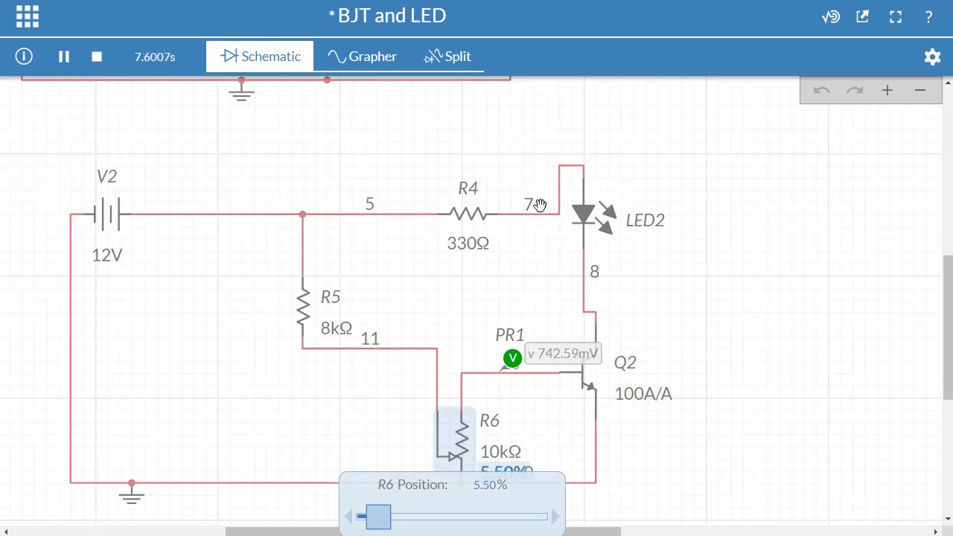
left_click(557, 518)
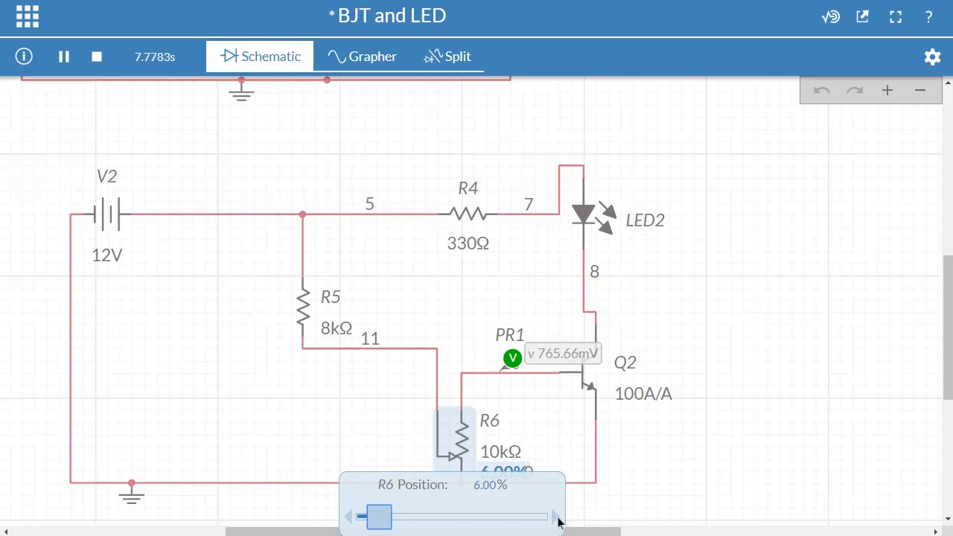
left_click(557, 518)
left_click(557, 518)
left_click(556, 518)
left_click(558, 519)
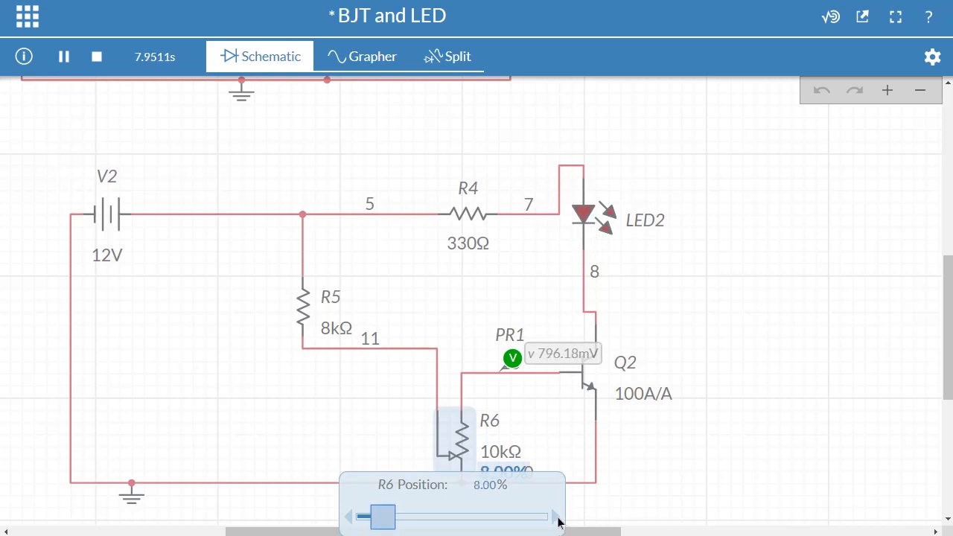
- Raise the position of potentiometer R6 in small increments from 8.00% to just past 14.5% with the simulation running
left_click(558, 519)
left_click(557, 519)
left_click(556, 520)
left_click(557, 519)
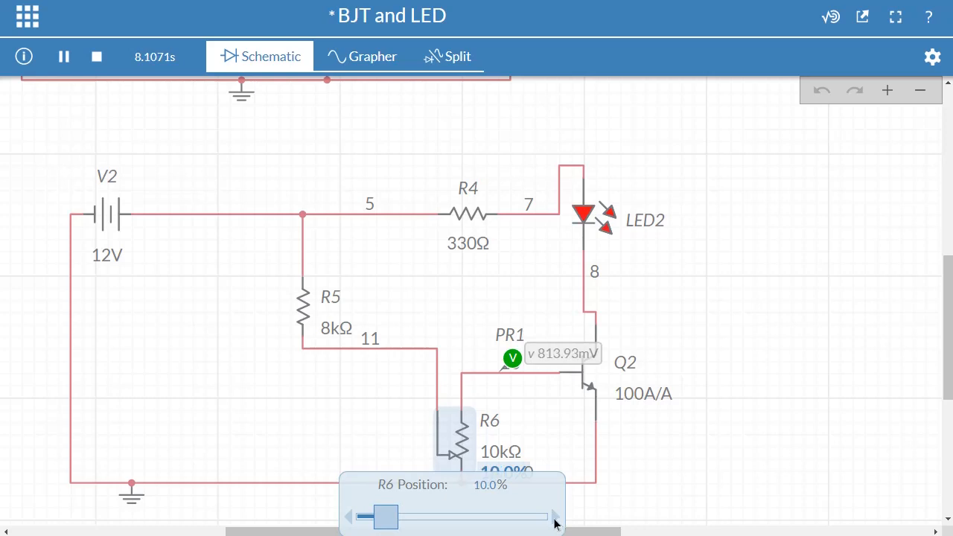
left_click(557, 518)
left_click(556, 519)
left_click(556, 519)
left_click(557, 519)
left_click(556, 519)
left_click(556, 518)
left_click(555, 518)
left_click(555, 519)
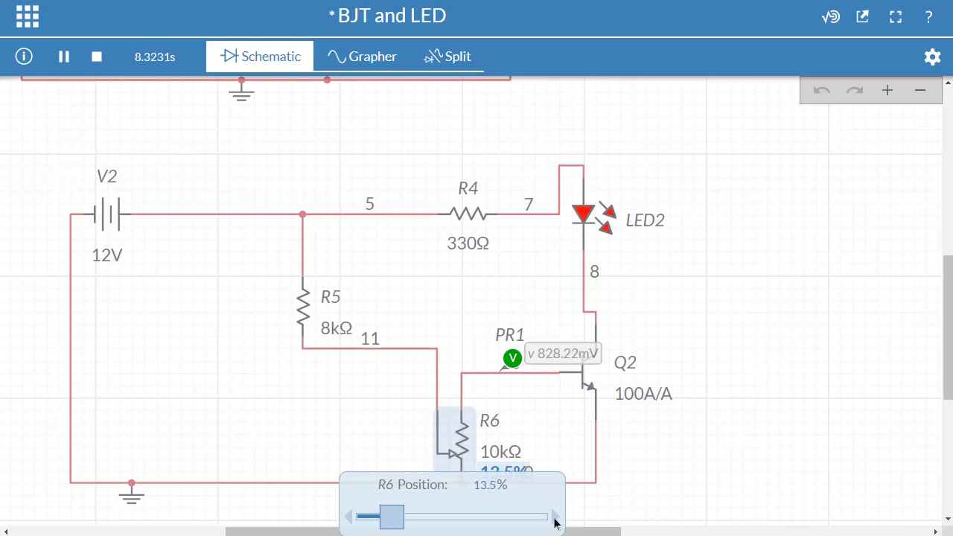
left_click(555, 519)
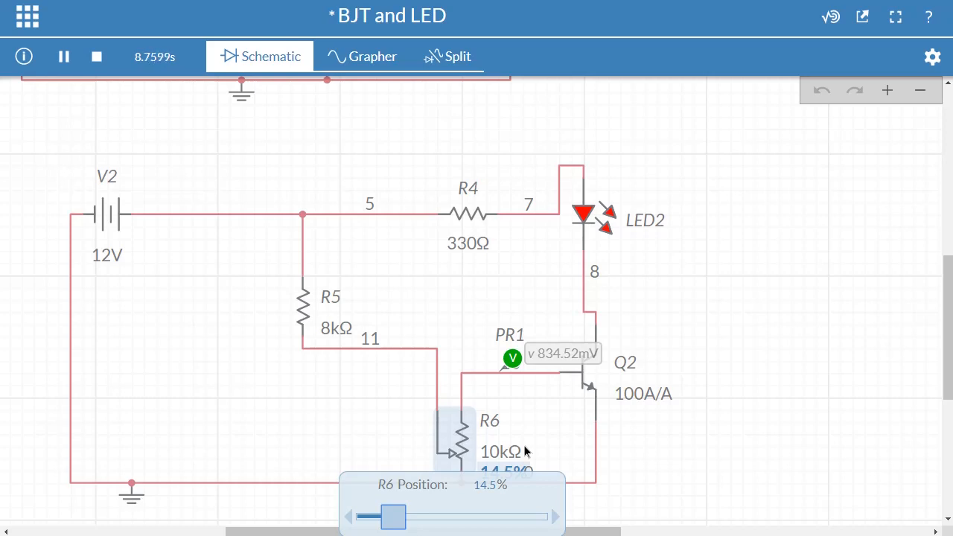
left_click(555, 519)
left_click(555, 519)
left_click(555, 519)
- Move potentiometer R6 to 47.5%, lower it to 39.0%, and bring it down to 0.00% with the simulation running
left_click(447, 516)
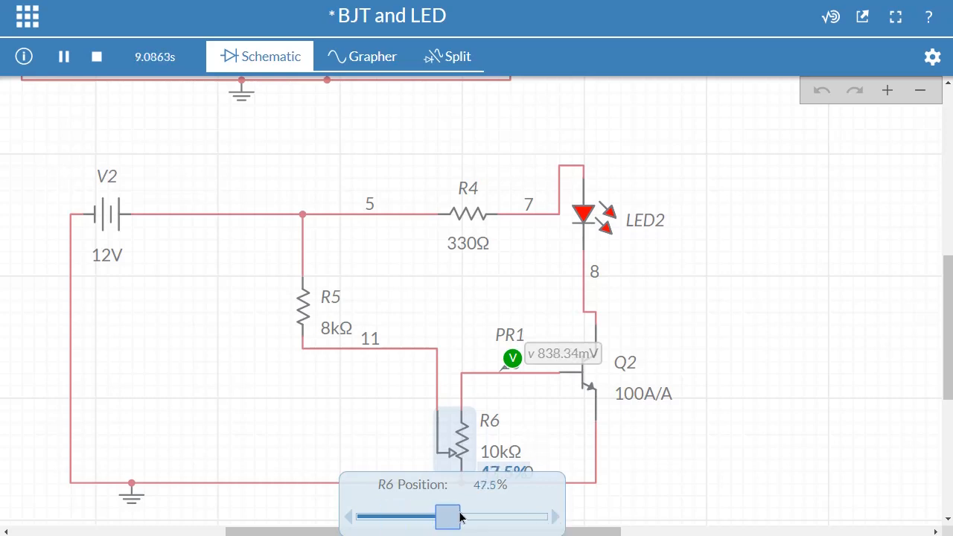
left_click_drag(460, 517, 436, 522)
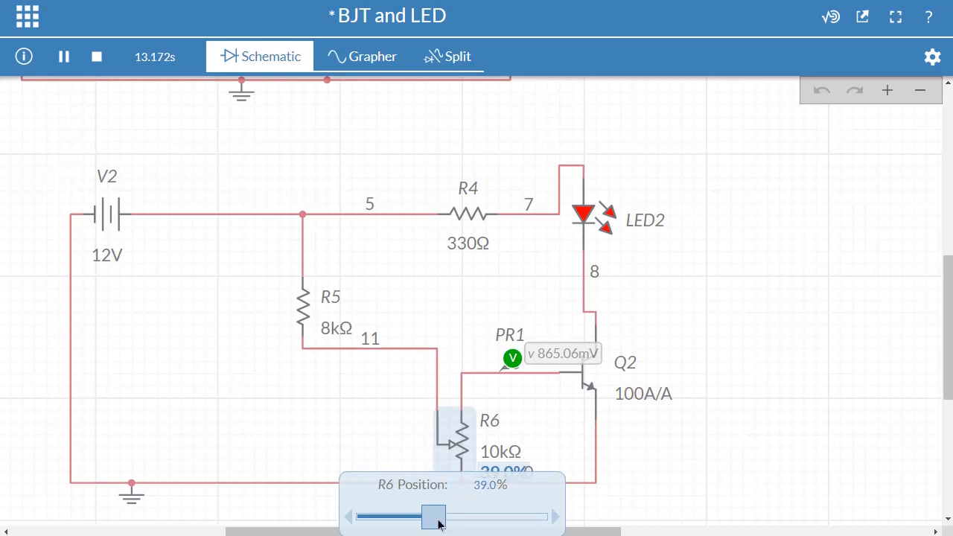
left_click_drag(437, 526, 366, 526)
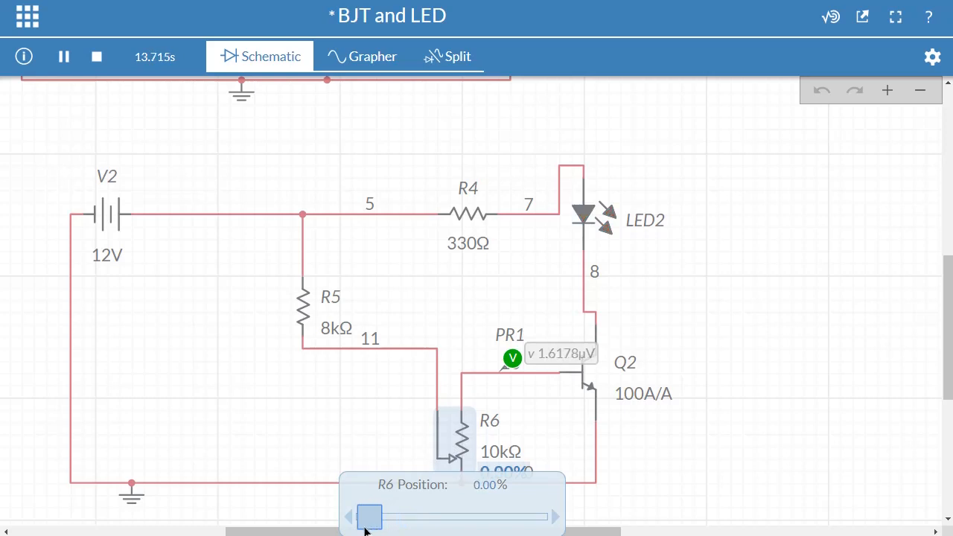